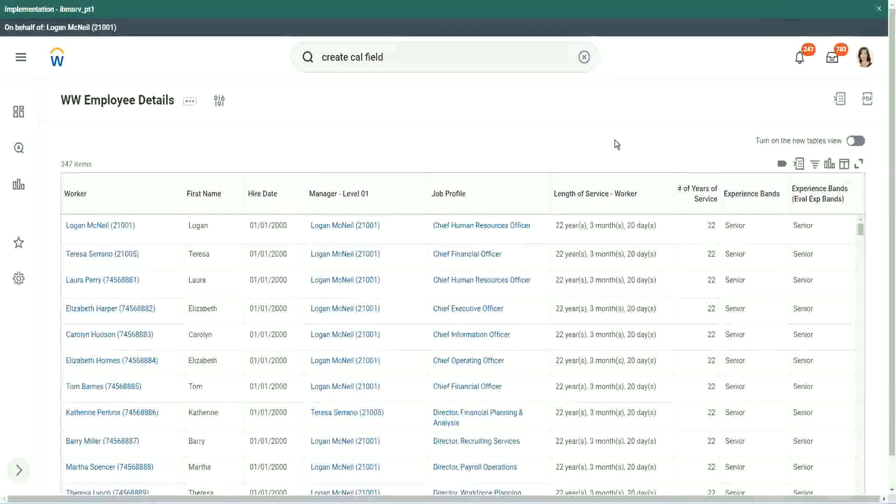
Step: Copy the name of the Evaluate Expression calculated field that derives experience bands from years of service
click(777, 220)
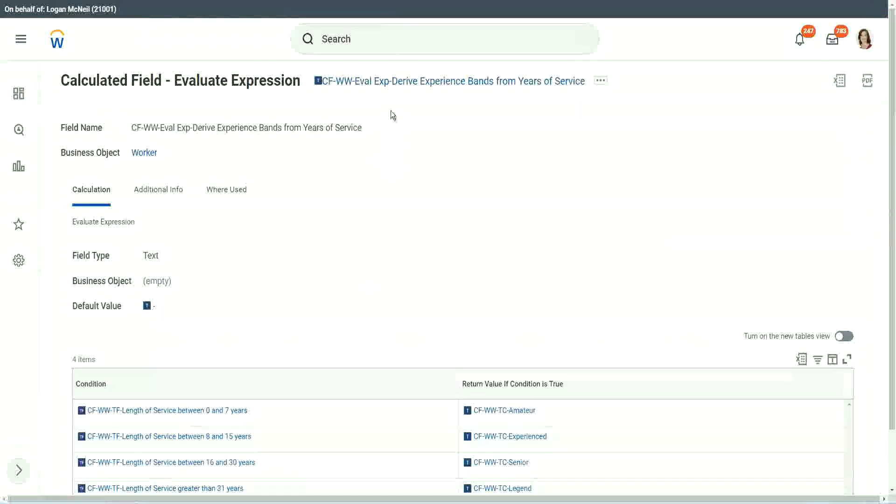
right_click(387, 84)
click(422, 138)
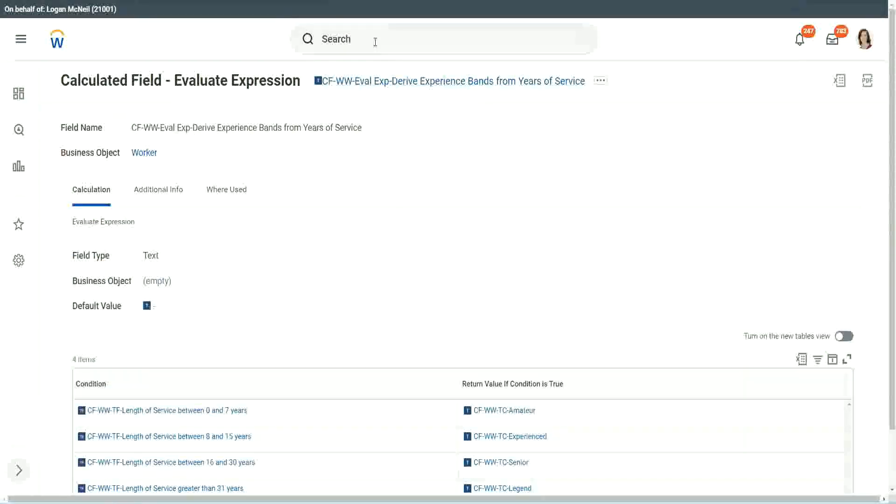
Step: Search for "create calc field" and open the Create Calculated Field task
click(376, 42)
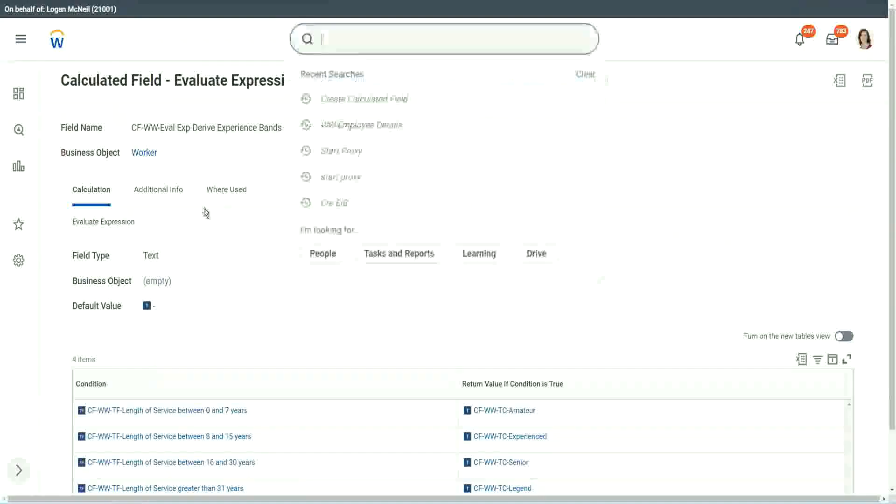
click(634, 104)
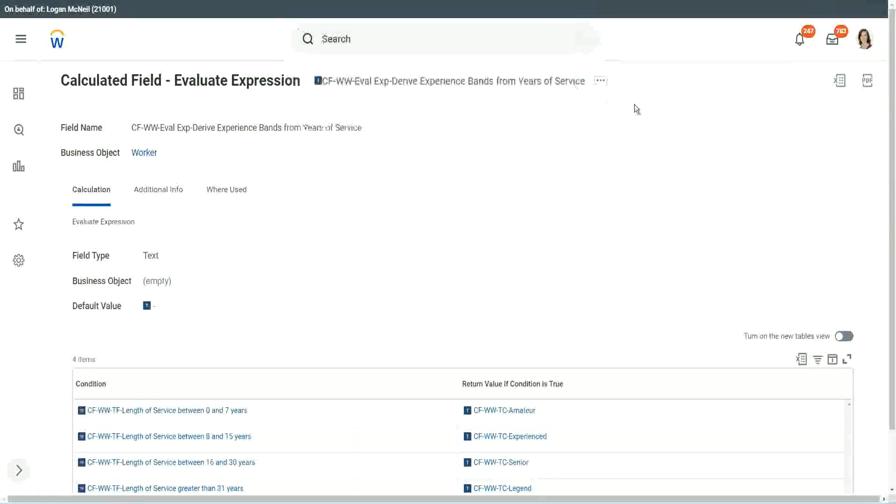
click(354, 35)
text(cre)
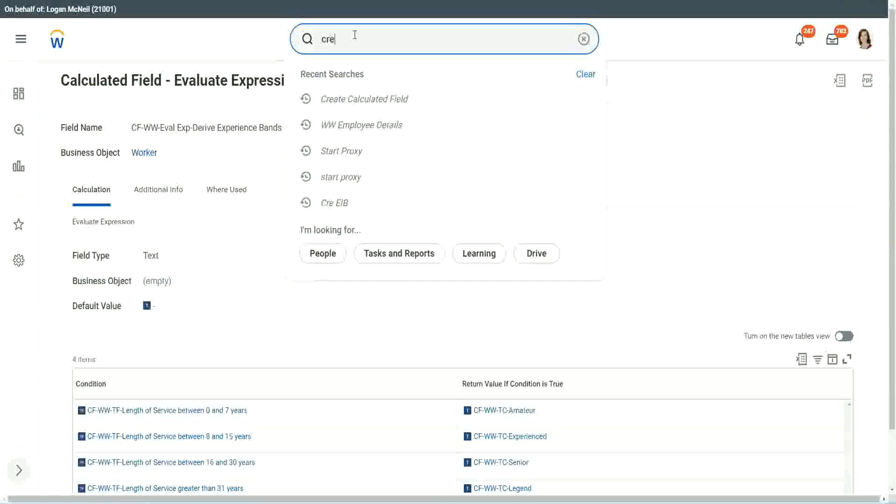
text(ate calc fiel)
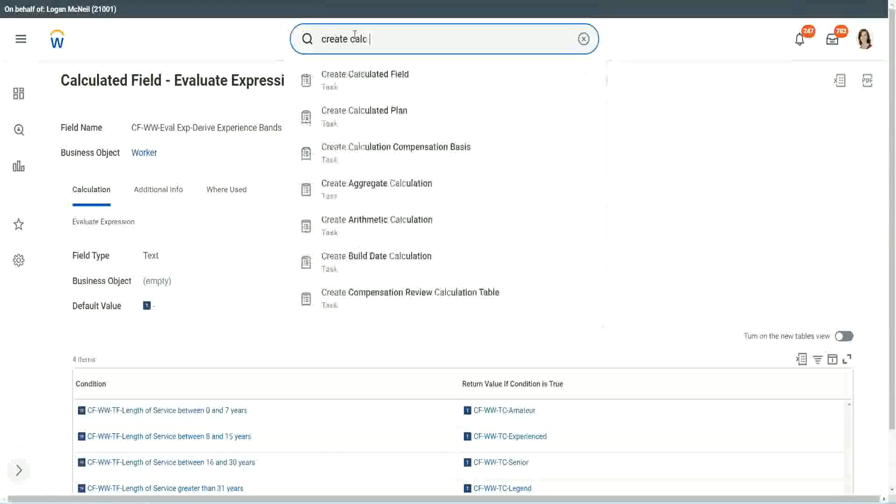
text(d)
click(368, 84)
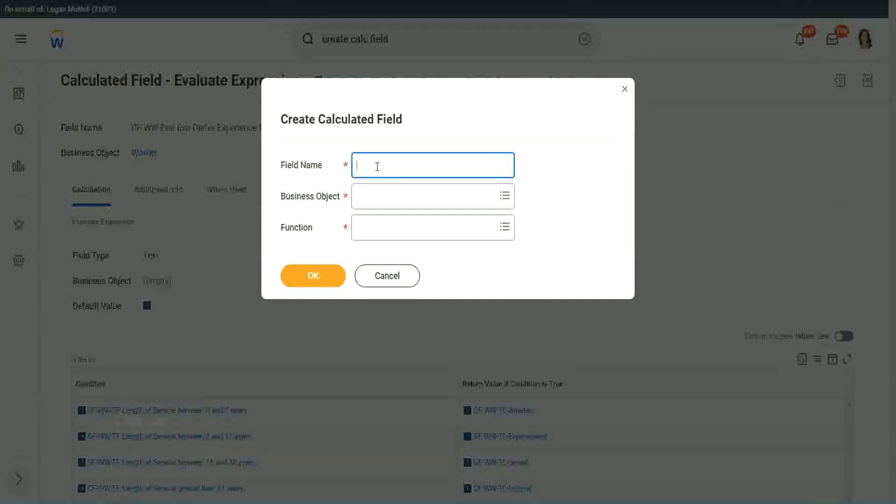
Step: Name the new calculated field "CF-WW-LRB-Identify Experience Bands from years of Service"
text(CF-WW-LRB)
text(-Identi)
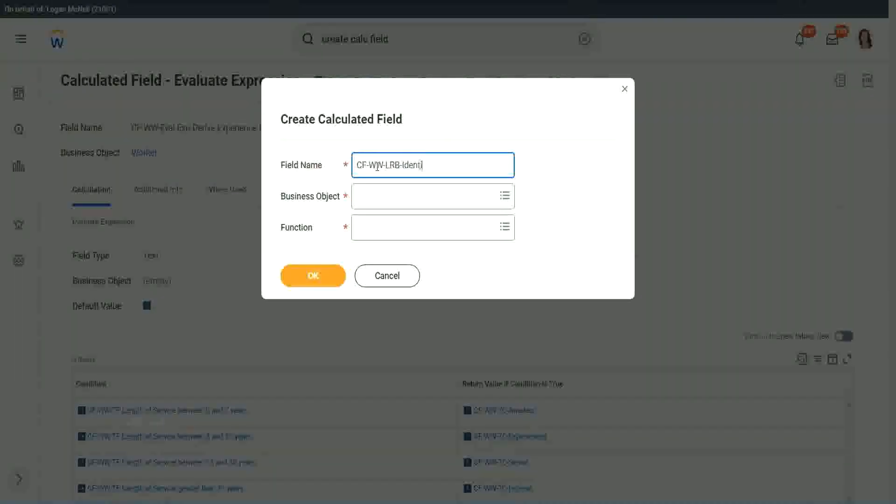
text(fy Exeperience Bands from)
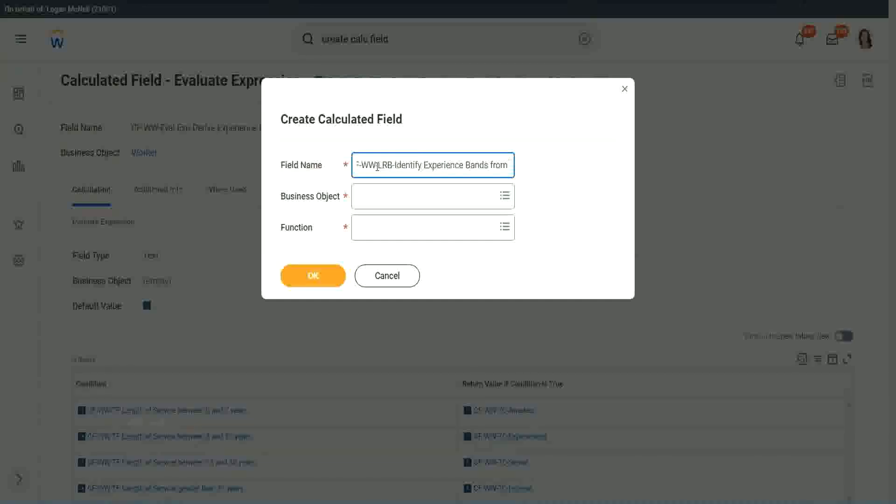
text( years of Service)
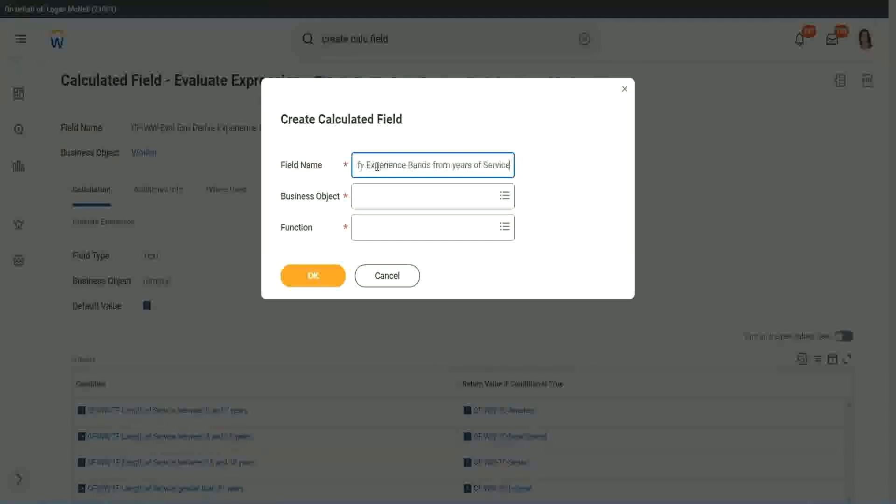
key(Tab)
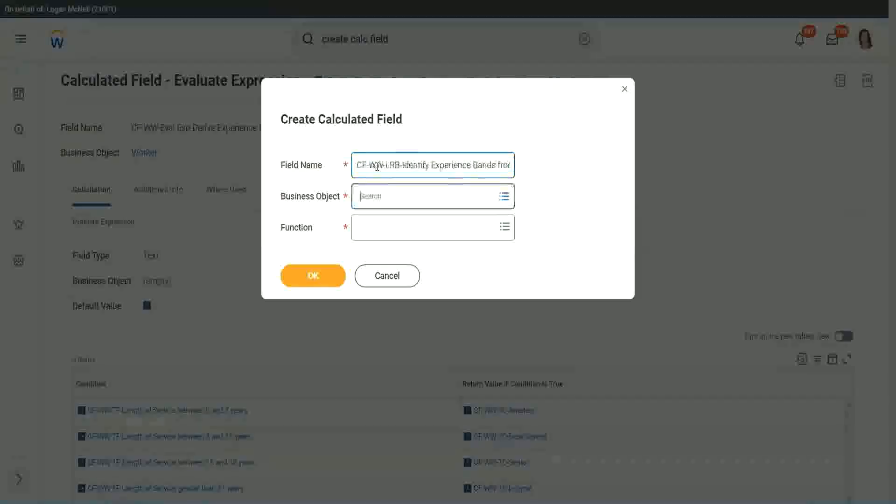
Step: Set the business object to Worker and the function to Lookup Range Band, and proceed to the field's definition
text(wor)
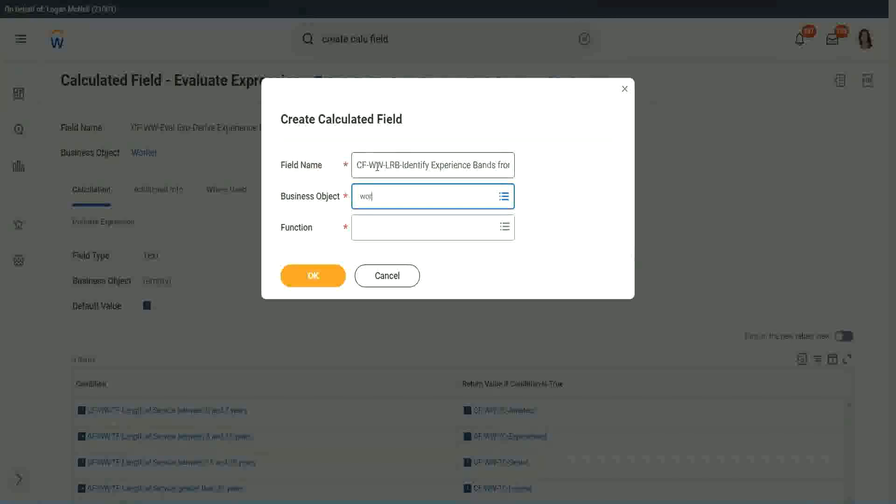
text(ker)
key(Return)
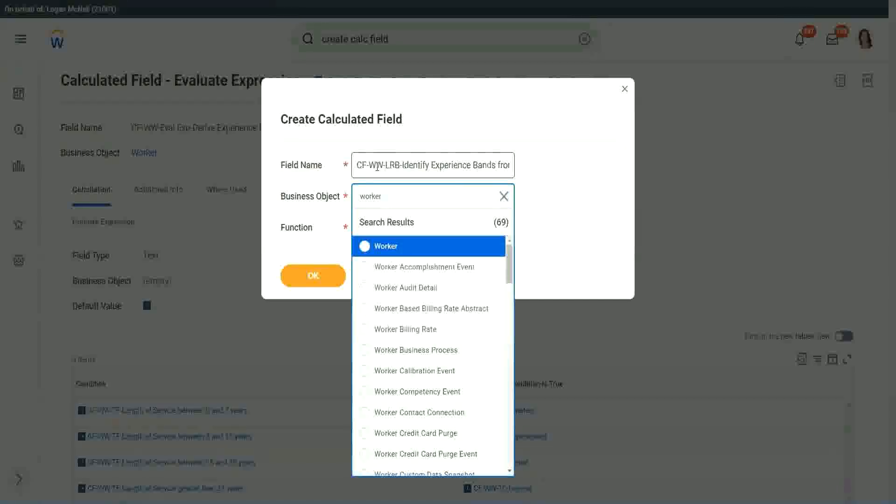
key(Return)
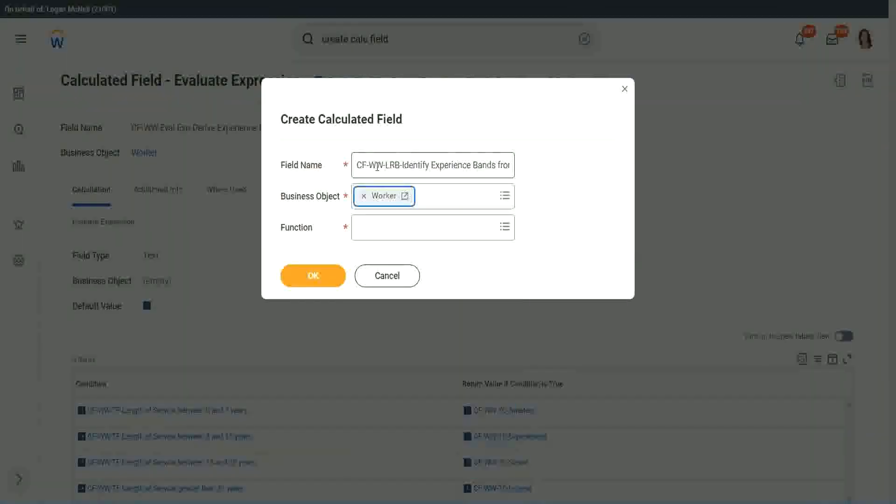
key(Tab)
text(lrb)
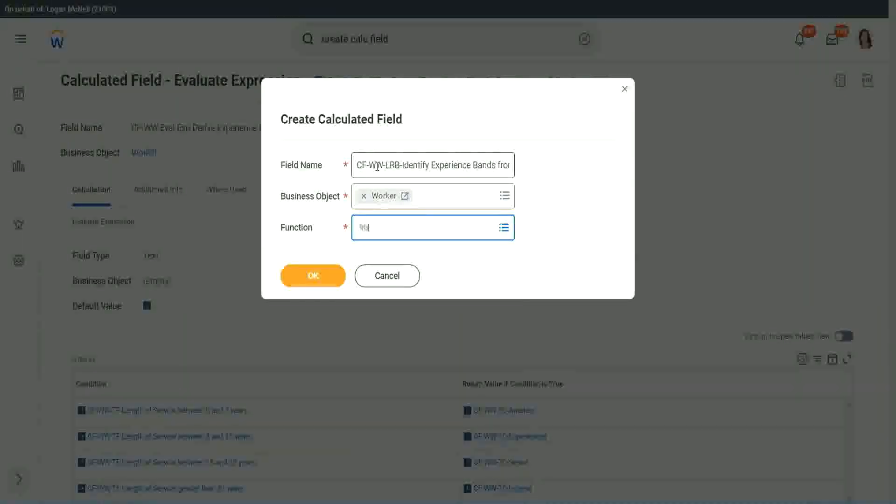
key(Return)
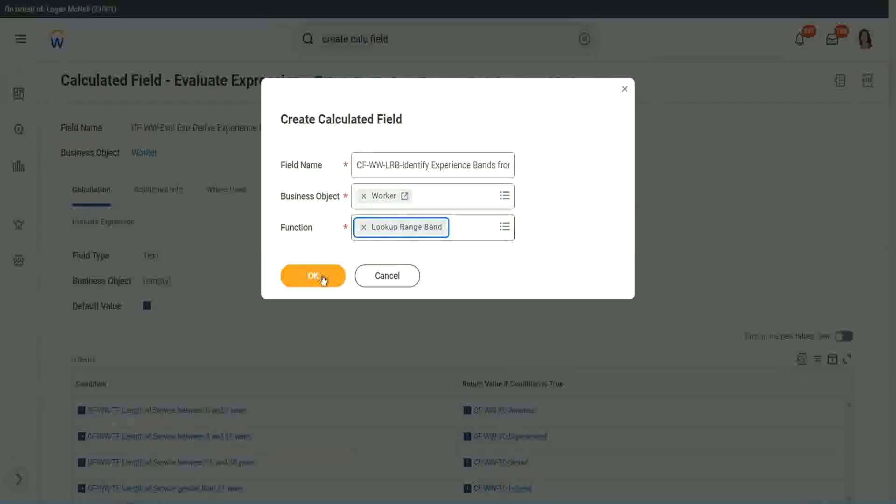
click(320, 277)
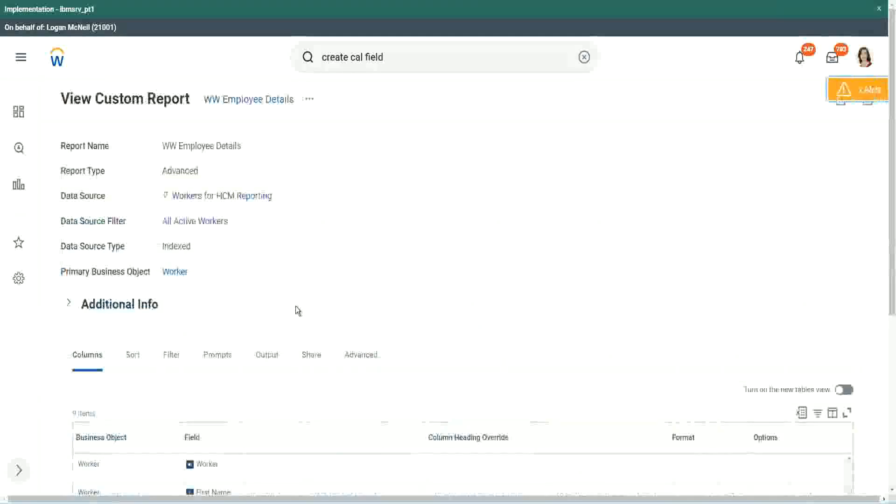
Step: Copy the name CF-WW-Convert Text To Number-Number of Years from Length of Service from the report definition and set it as the source field
scroll(299, 304, down, 5)
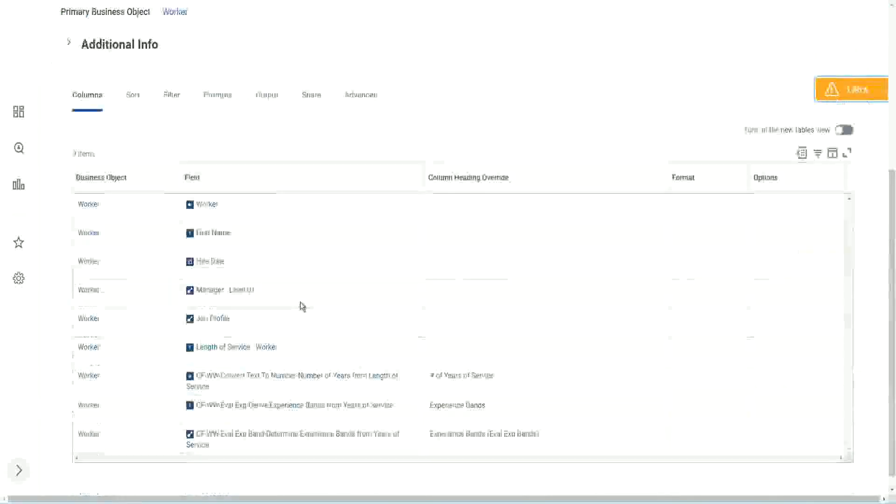
right_click(284, 364)
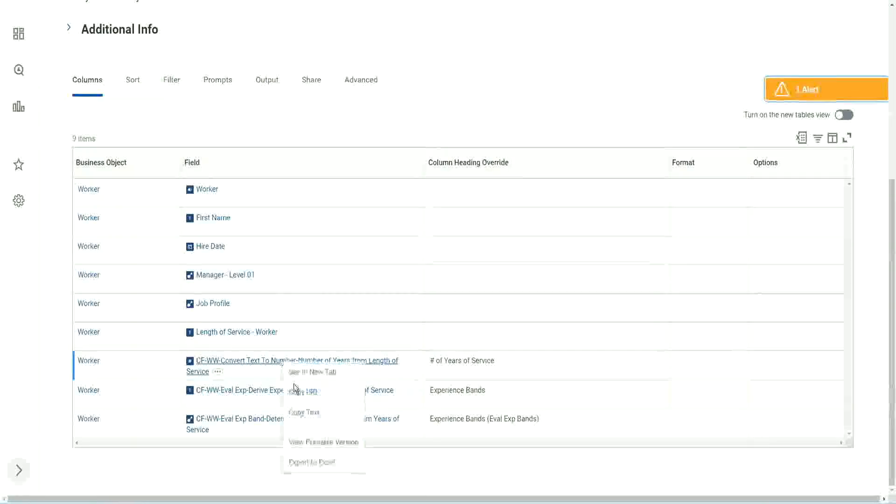
click(306, 413)
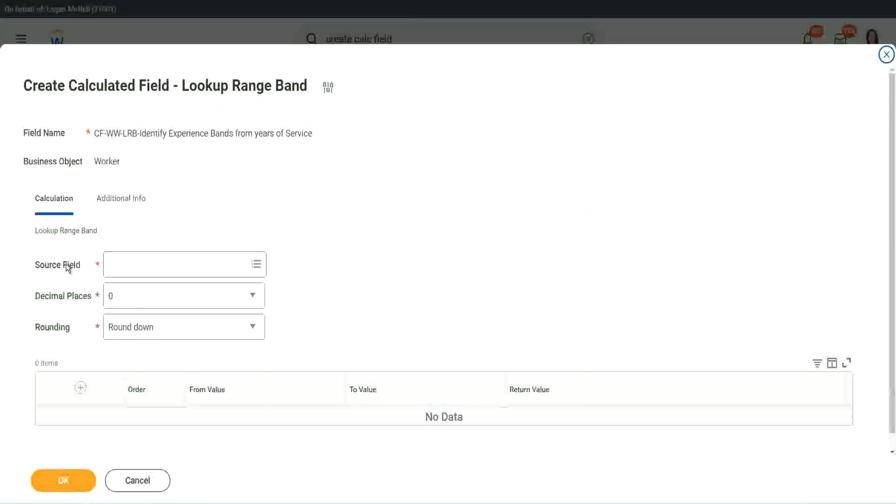
click(139, 265)
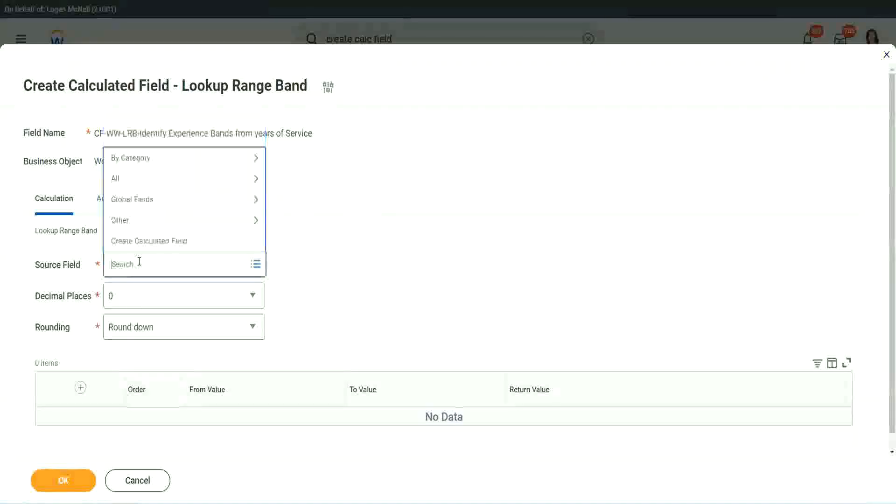
key(ctrl+v)
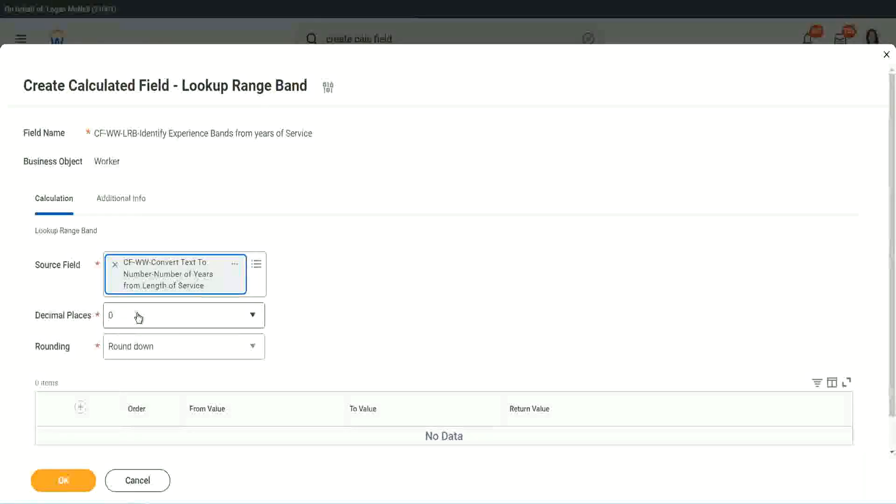
Step: Review the decimal places options, keep 0, and set the rounding to Round
click(175, 320)
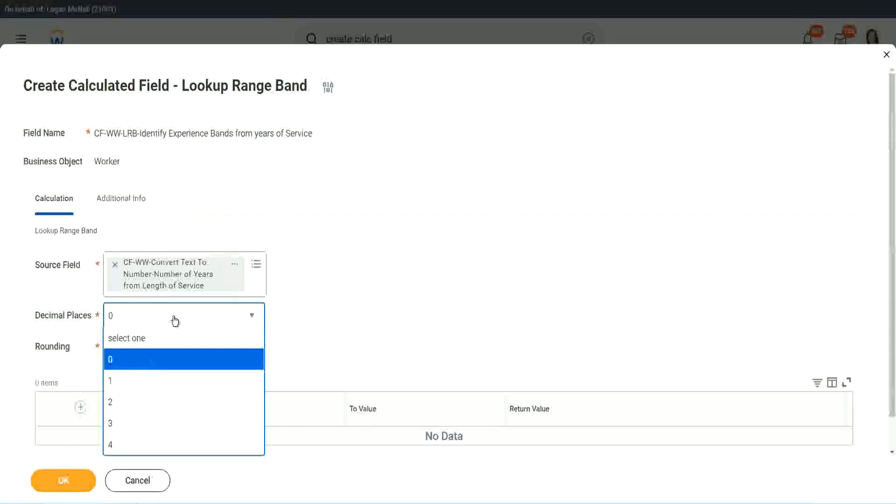
click(349, 307)
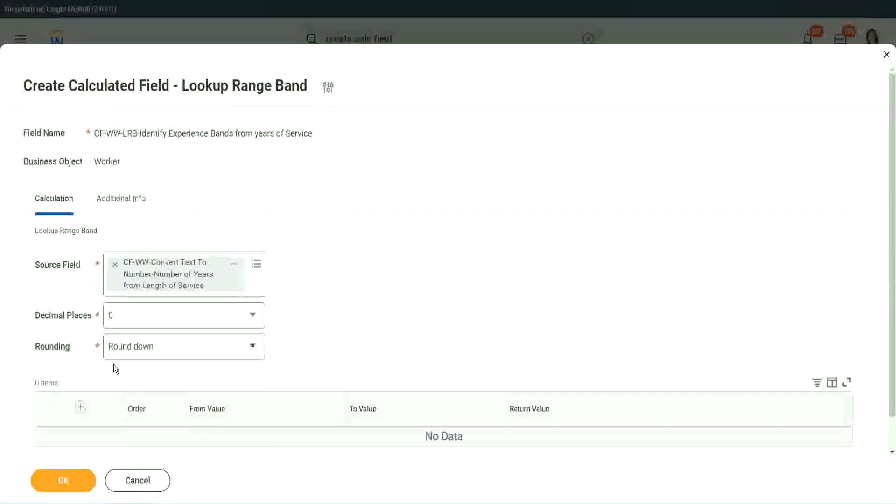
click(144, 350)
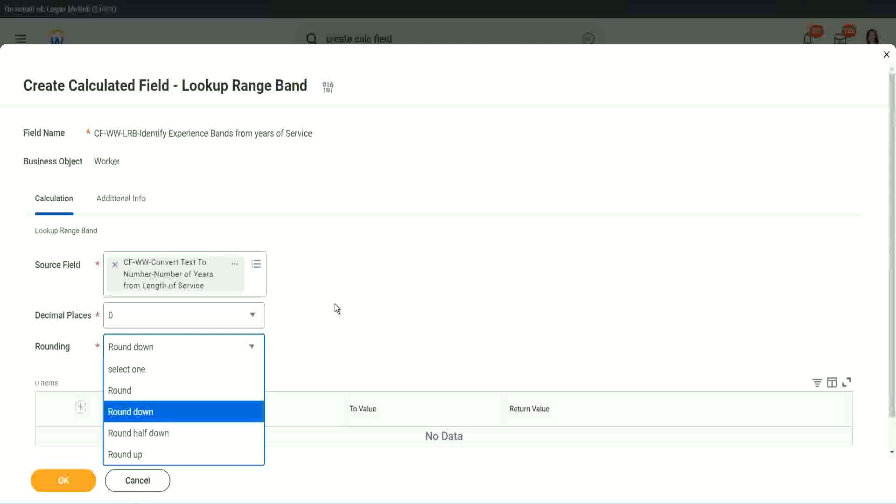
click(315, 343)
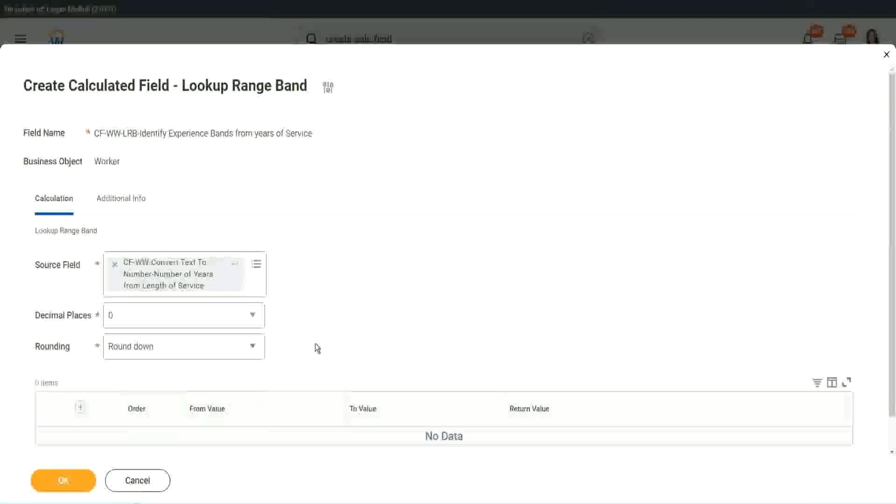
click(154, 351)
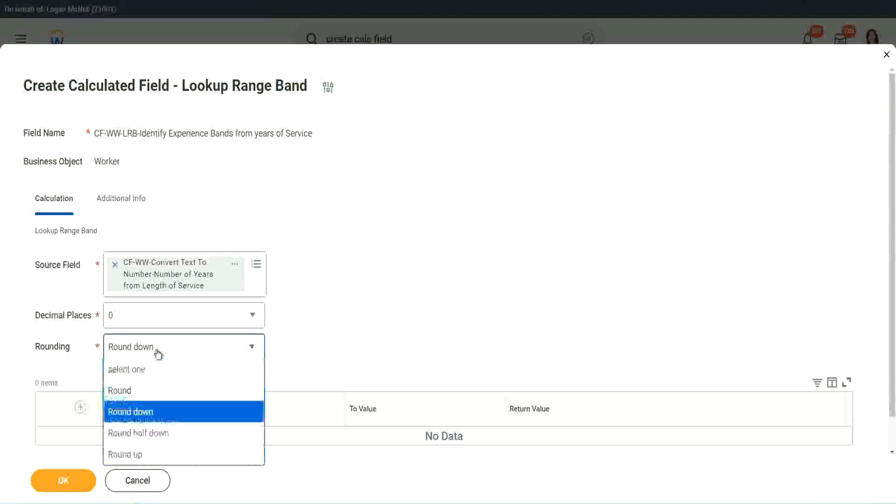
click(148, 391)
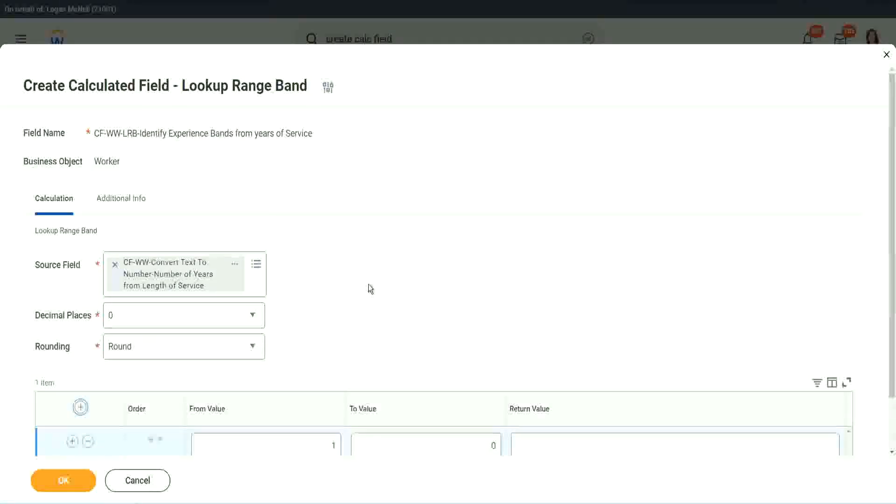
Step: Fill in the first range band row with from value 0, to value 7 and return value "Amateur"
scroll(374, 286, down, 2)
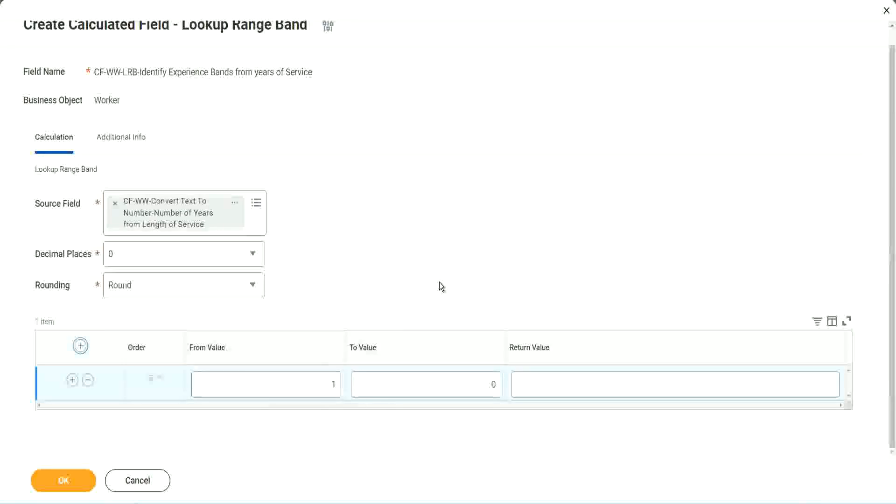
click(326, 388)
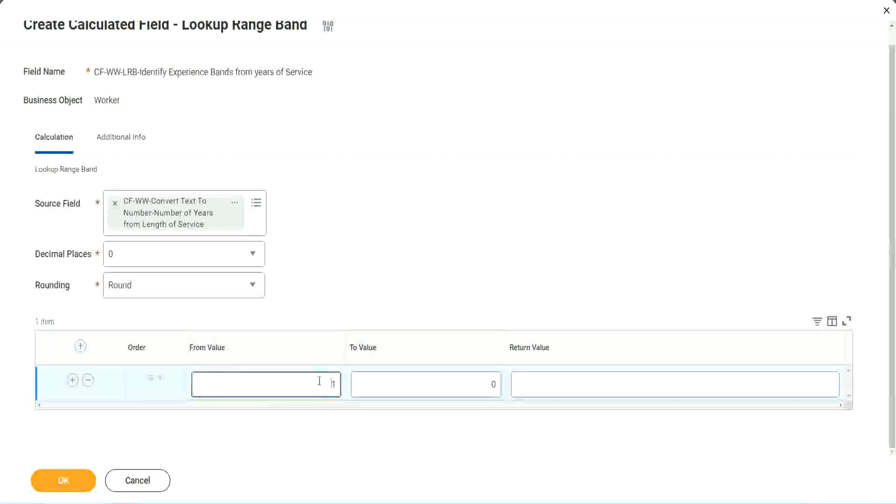
text(0)
key(Tab)
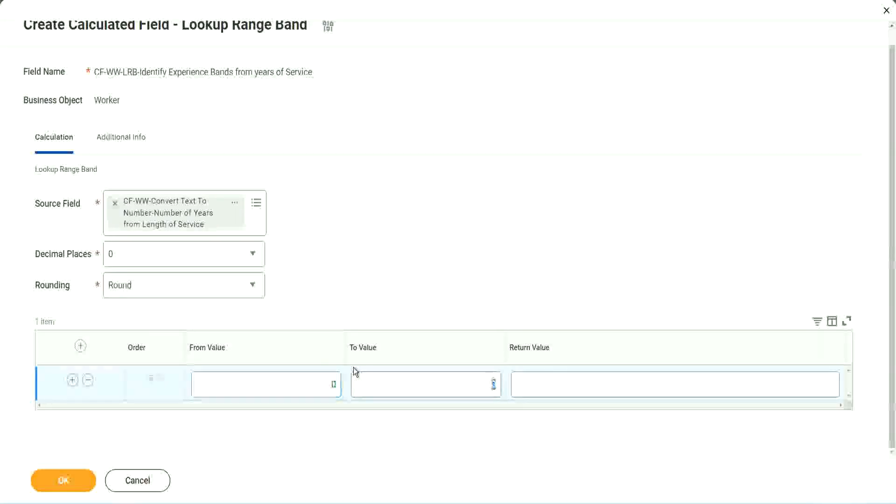
key(BackSpace)
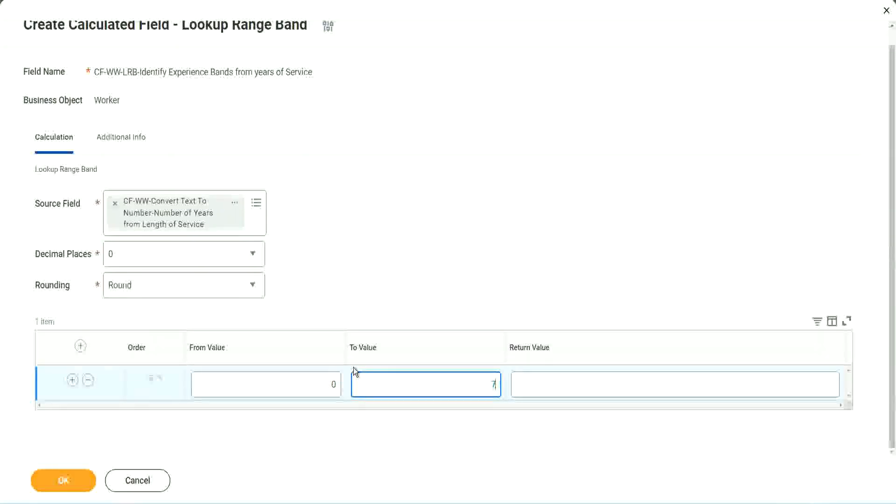
text(7)
key(Tab)
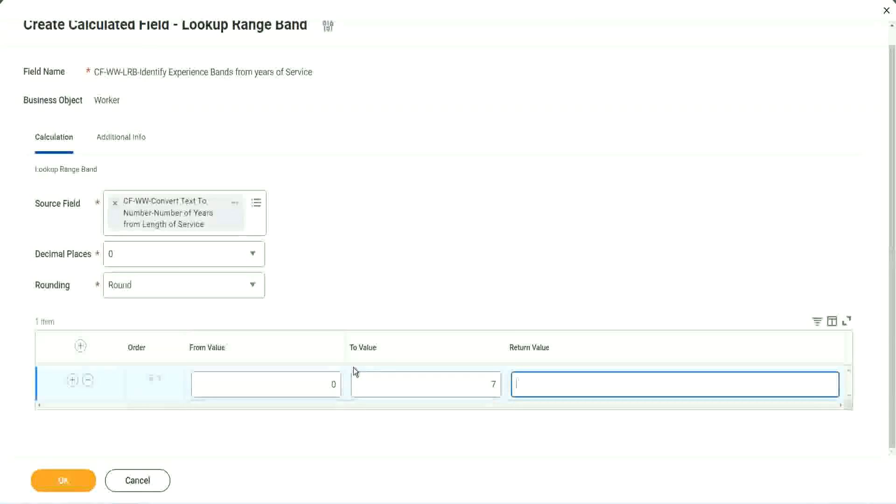
text(Amateur)
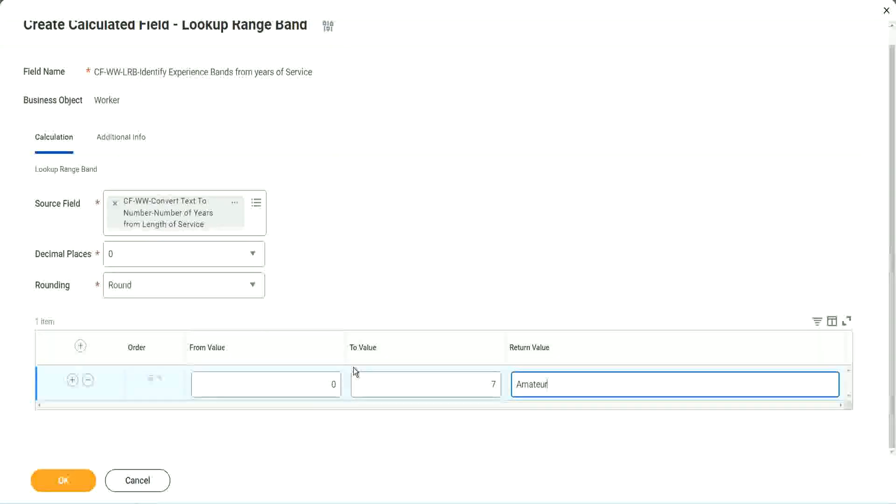
click(311, 385)
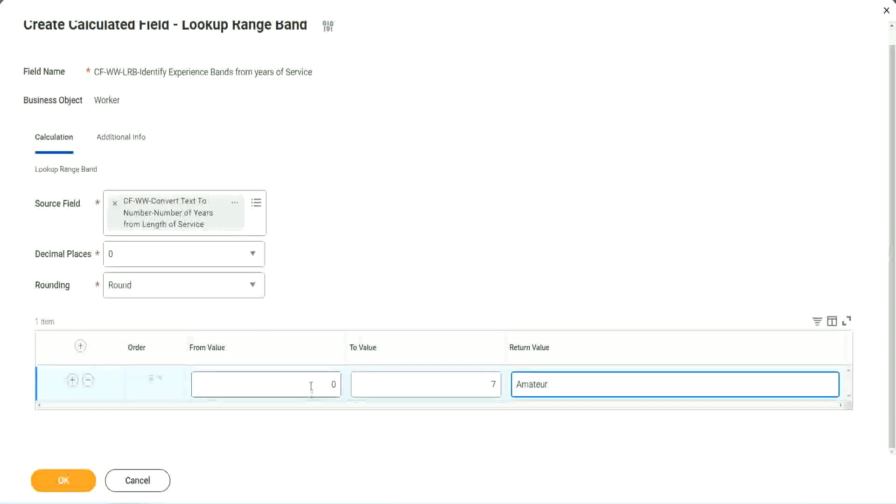
Step: Add a second range band row running from 8 to 15 with return value "Experienced"
click(474, 373)
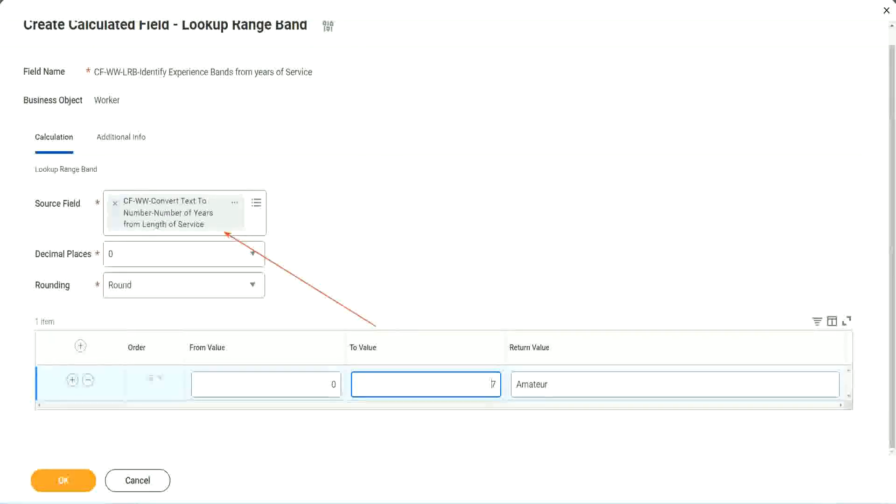
click(73, 380)
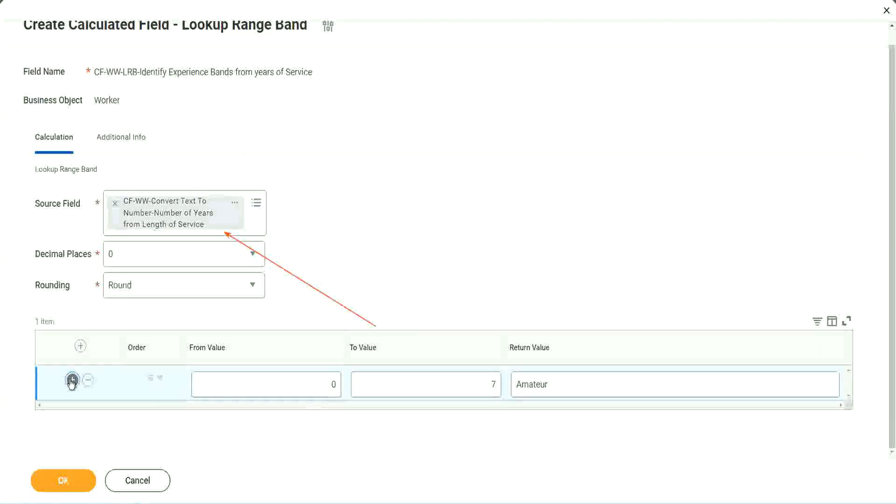
double_click(333, 417)
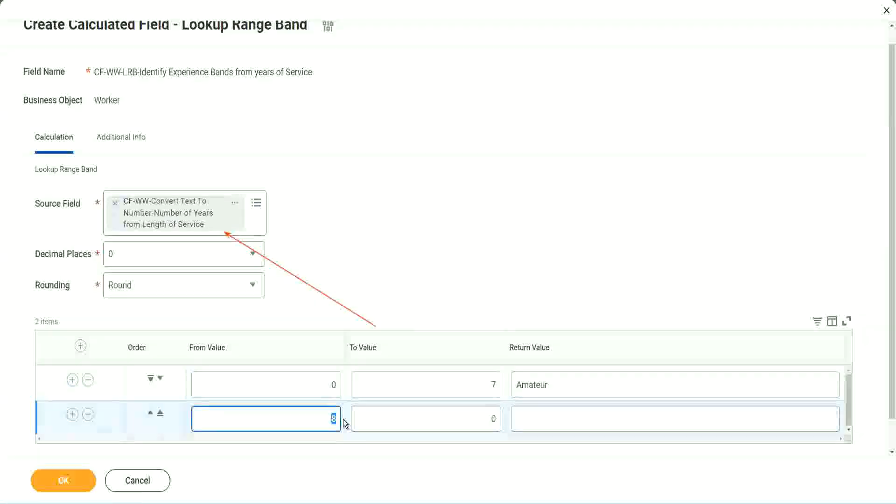
click(326, 386)
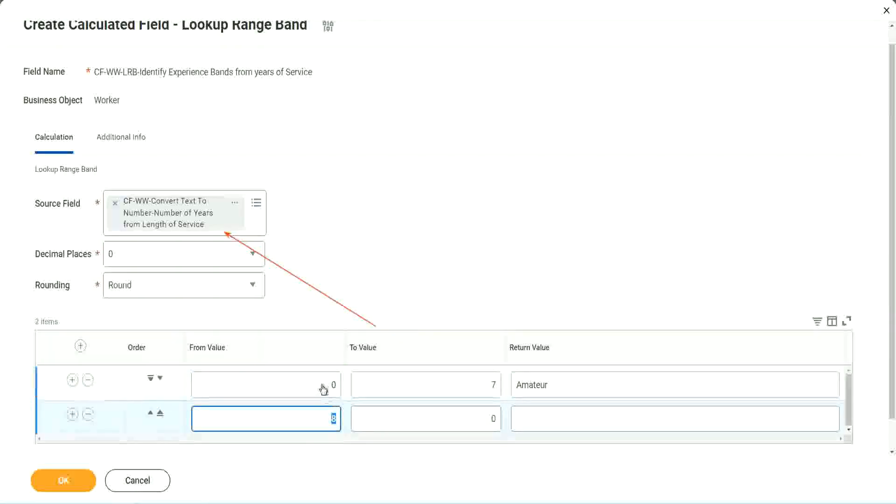
click(487, 388)
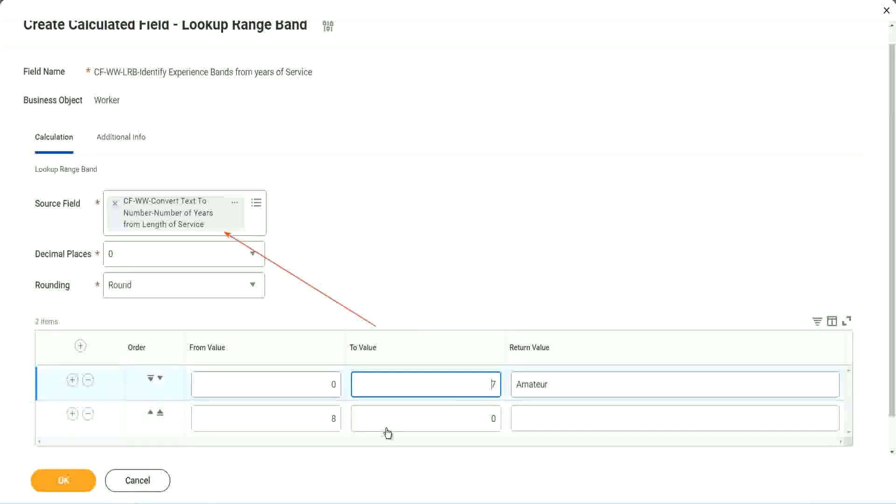
double_click(319, 424)
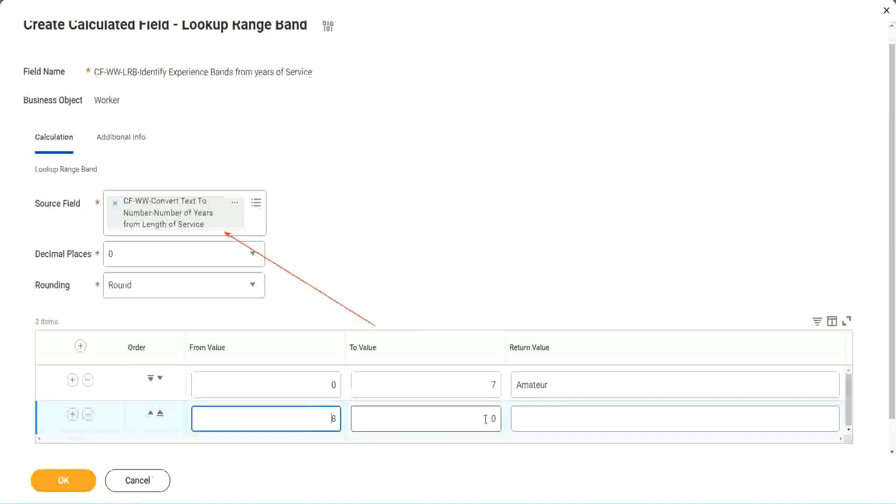
click(485, 419)
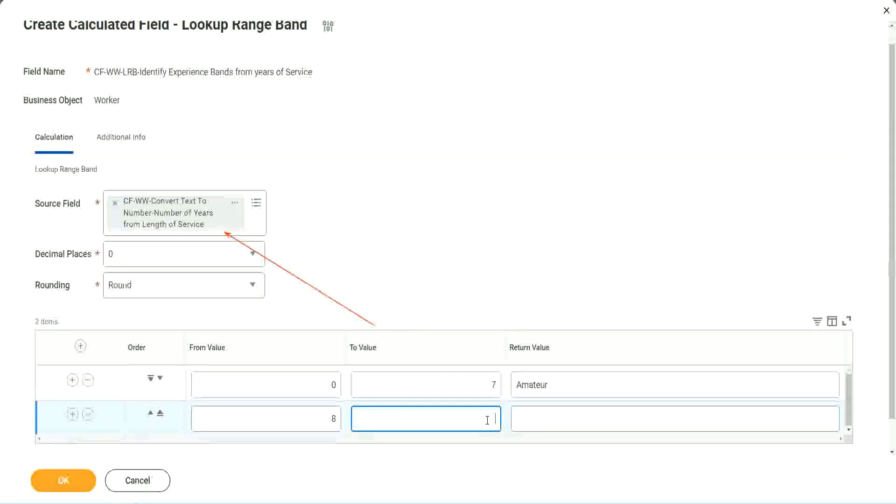
text(15)
click(552, 416)
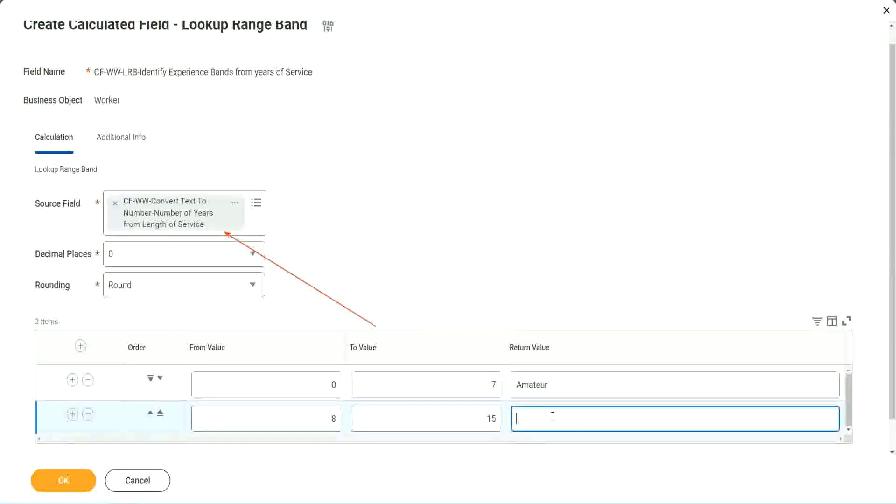
text(Experienced)
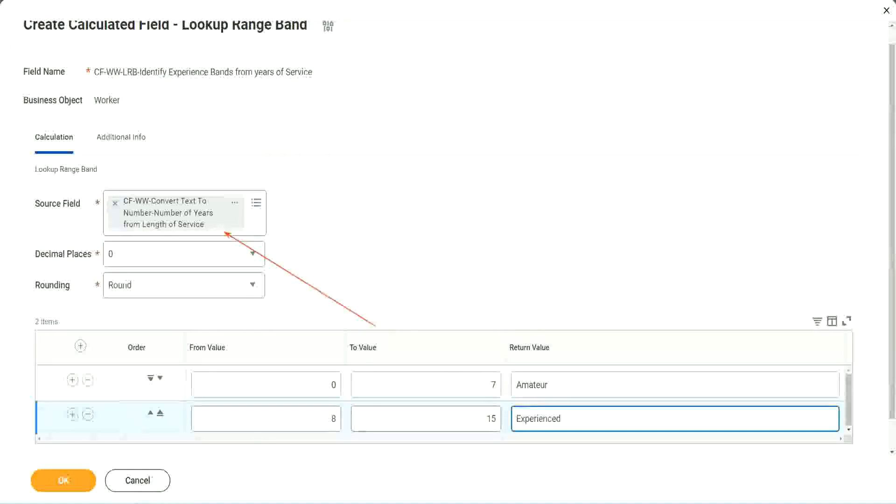
Step: Add a third range band row running from 16 to 30 with return value "Senior"
click(73, 415)
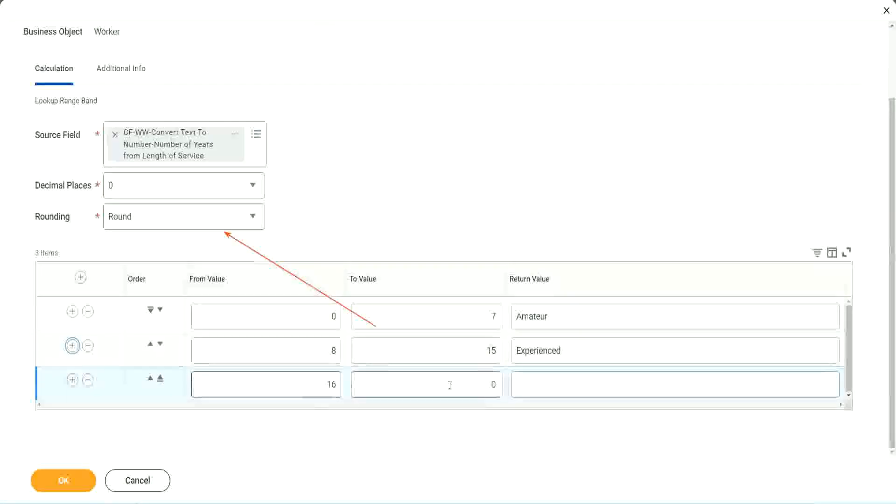
click(476, 383)
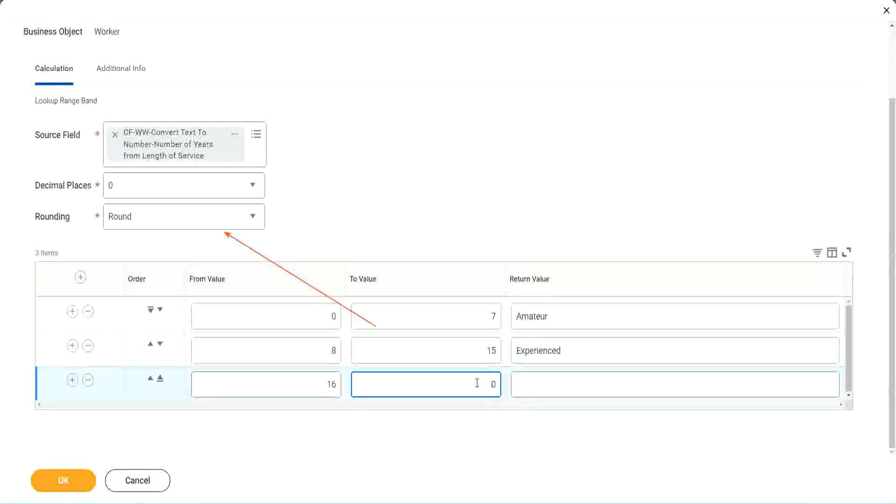
text(3)
key(Tab)
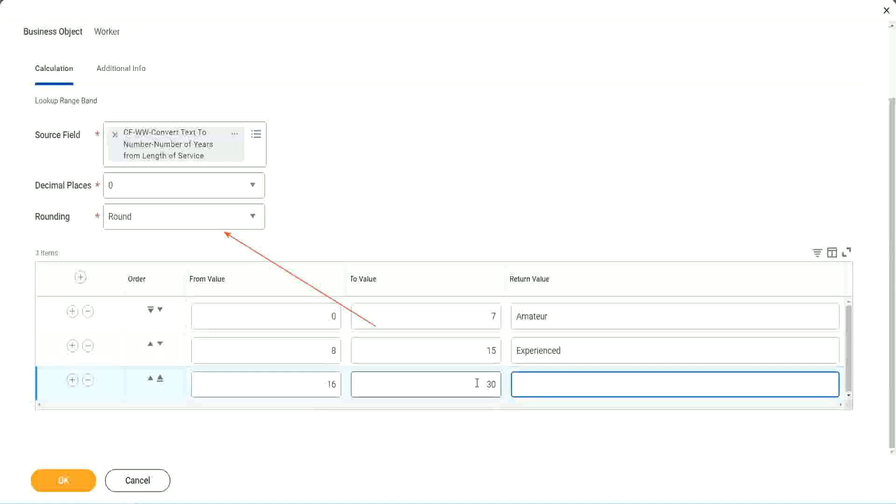
text(L)
text(Se)
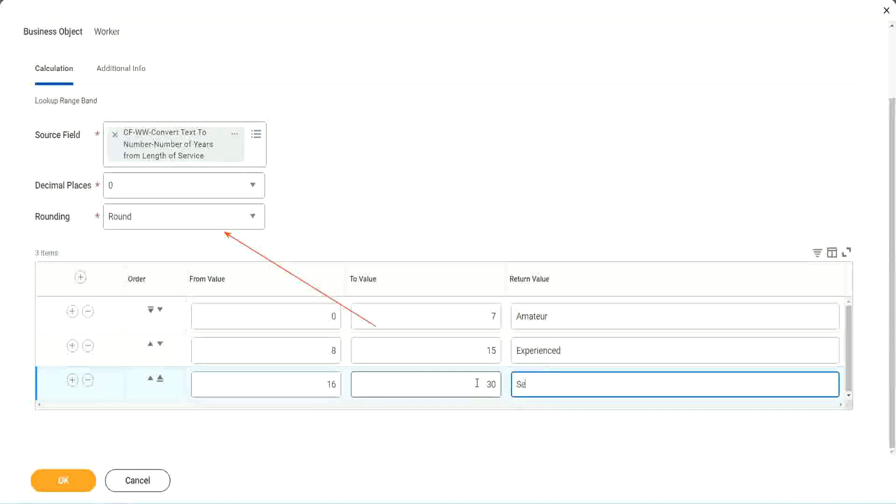
text(nior)
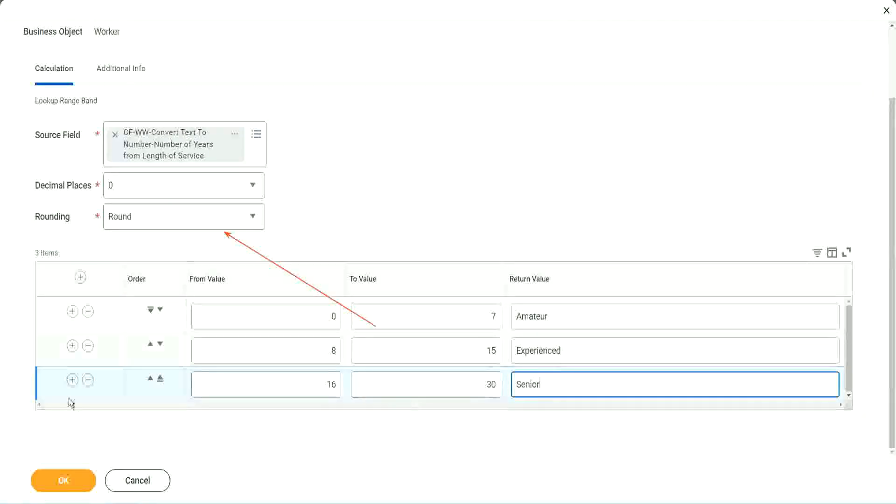
Step: Add a fourth range band row running from 31 to 1000 with return value "Legend"
click(71, 382)
scroll(166, 353, down, 1)
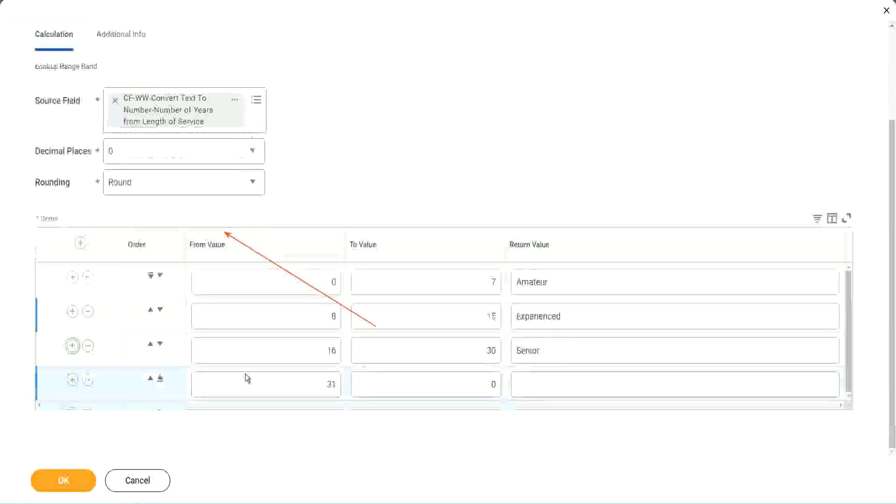
double_click(335, 382)
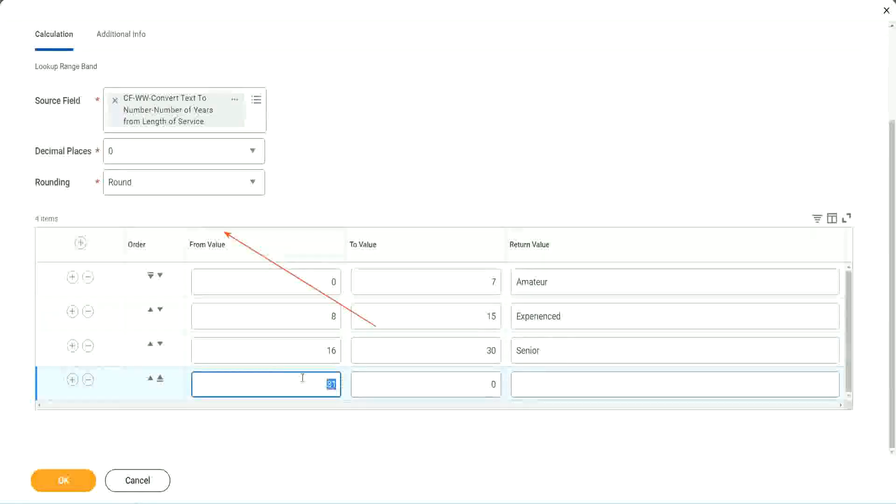
click(482, 384)
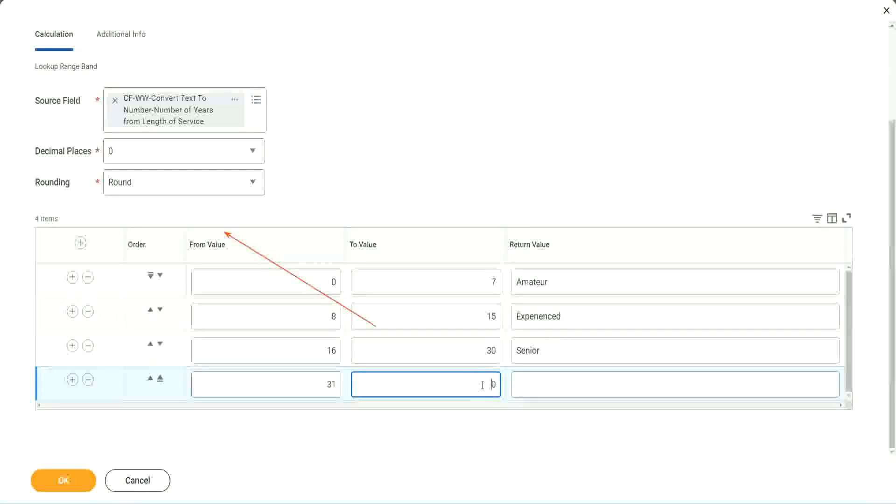
text(1000)
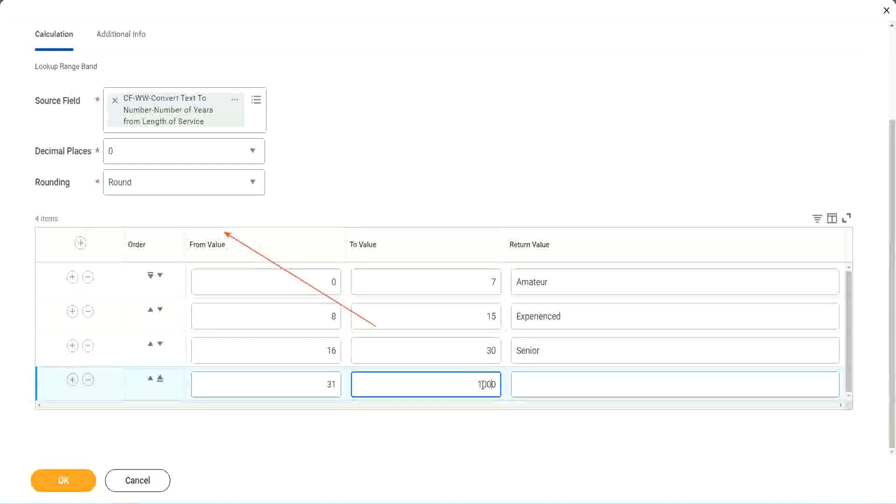
click(518, 380)
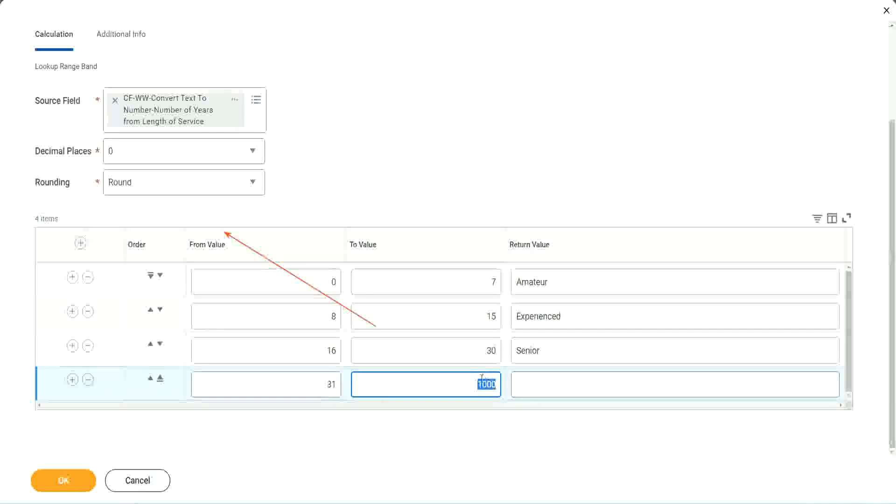
drag(470, 382, 502, 381)
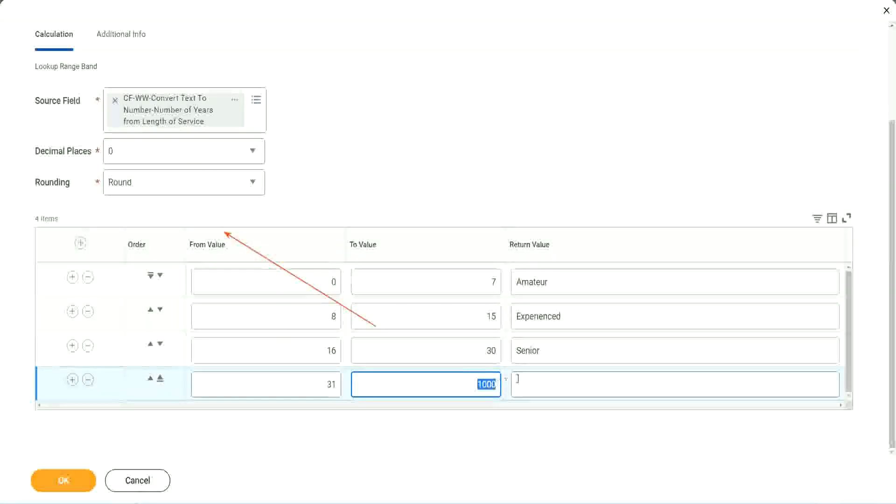
click(559, 384)
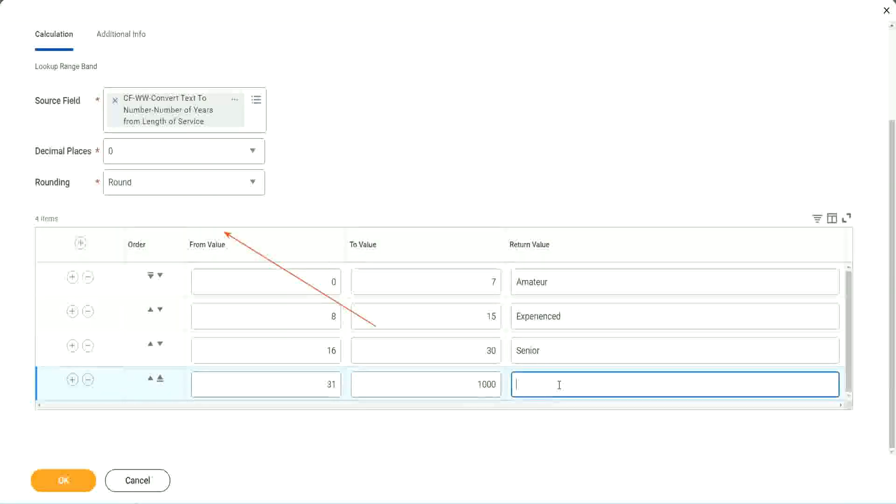
text(Legend)
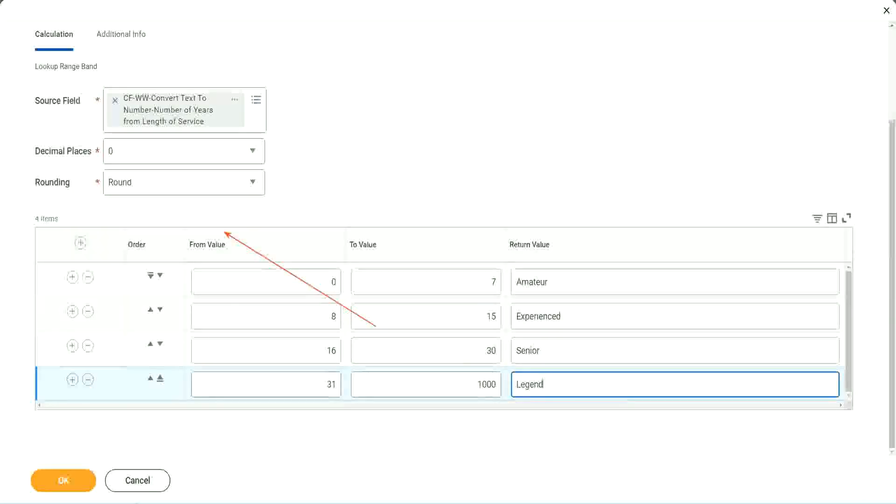
click(417, 154)
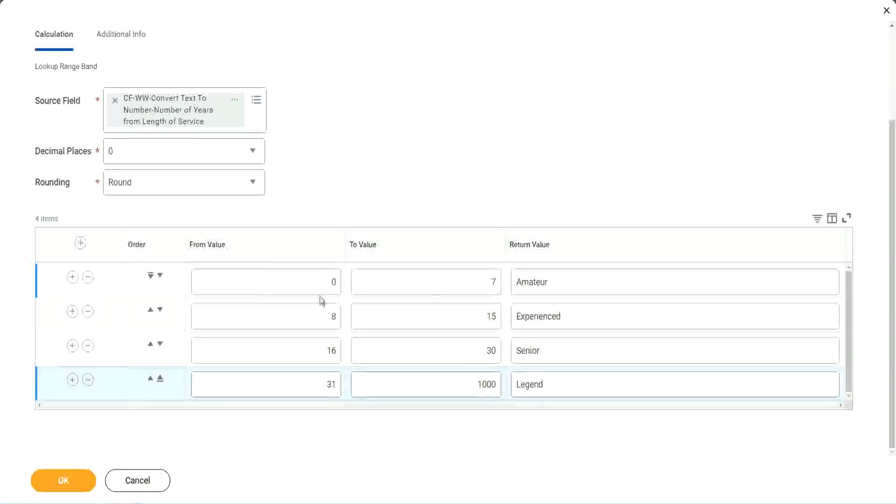
Step: Review the from, to and return values of the four range bands
double_click(582, 280)
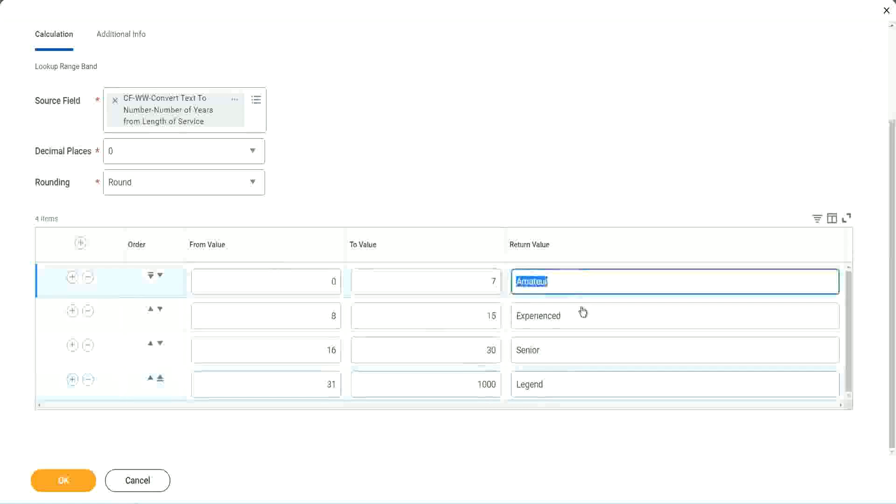
double_click(577, 321)
double_click(565, 353)
double_click(565, 384)
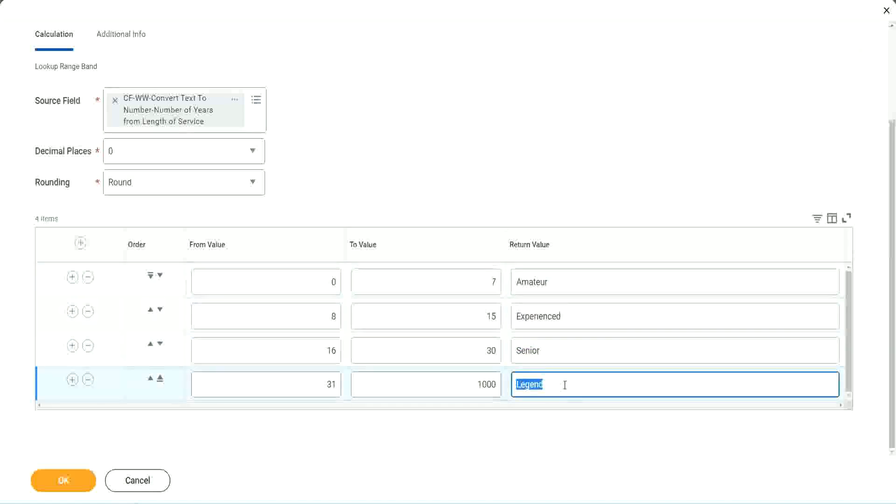
double_click(291, 283)
click(459, 274)
click(585, 286)
click(581, 318)
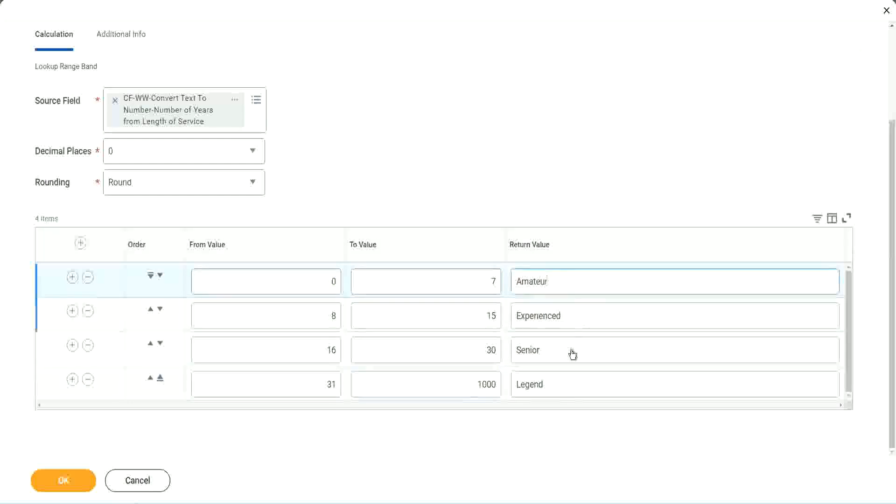
click(572, 353)
click(563, 381)
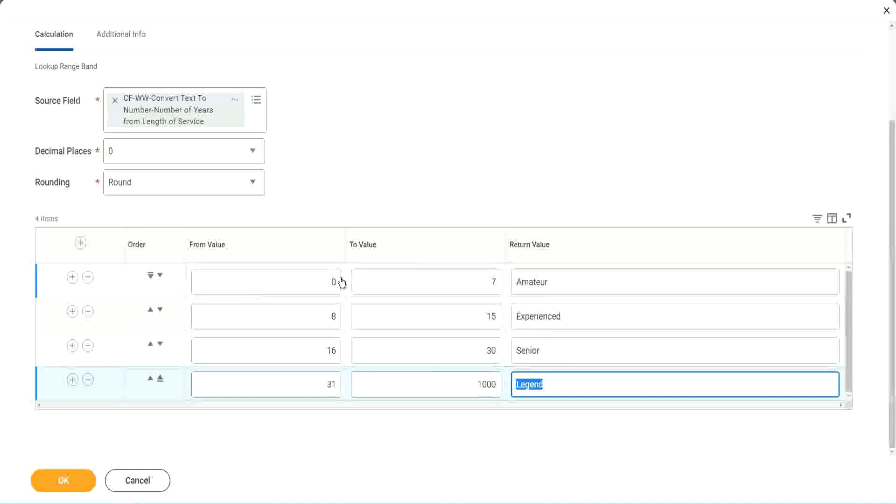
click(432, 224)
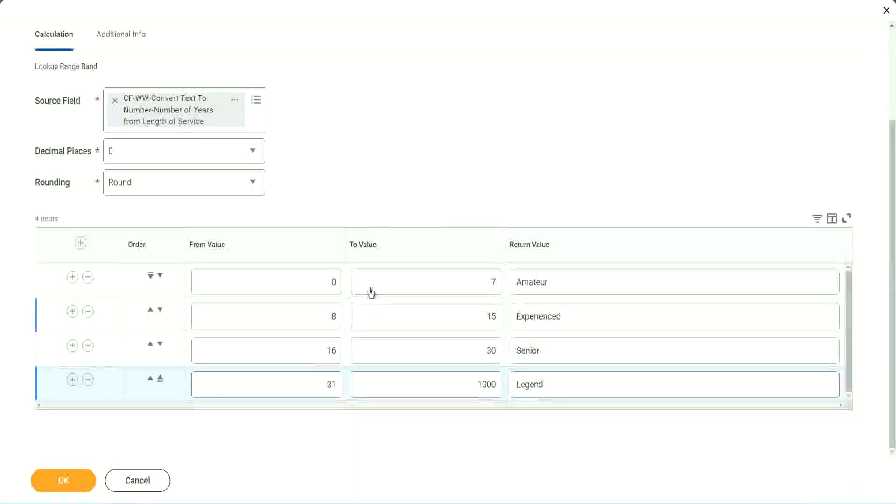
Step: Save the Lookup Range Band calculated field and copy its name from the save confirmation
click(62, 479)
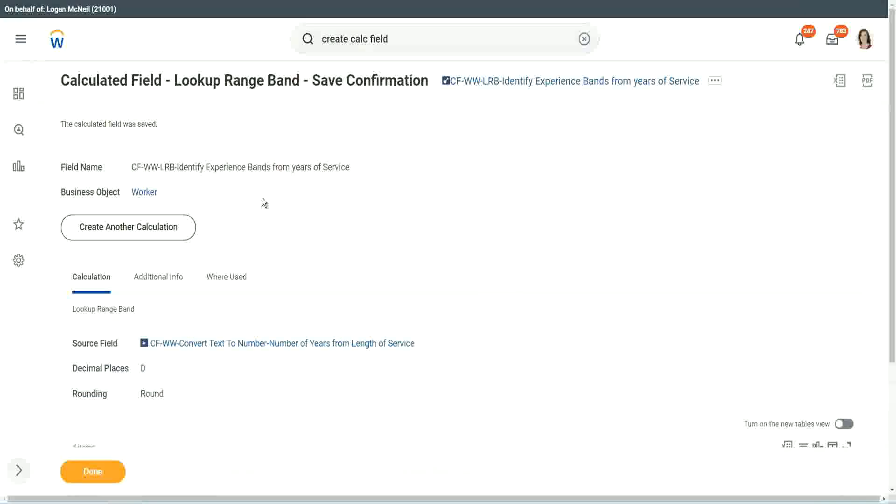
right_click(521, 85)
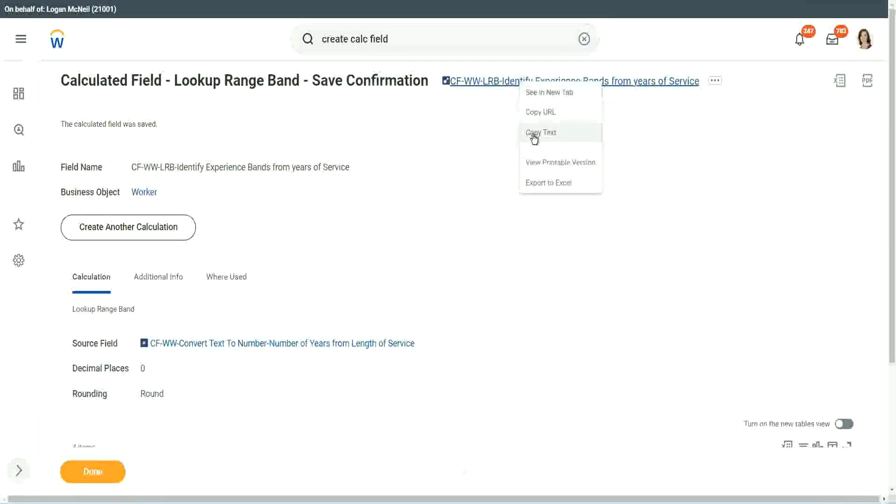
click(530, 138)
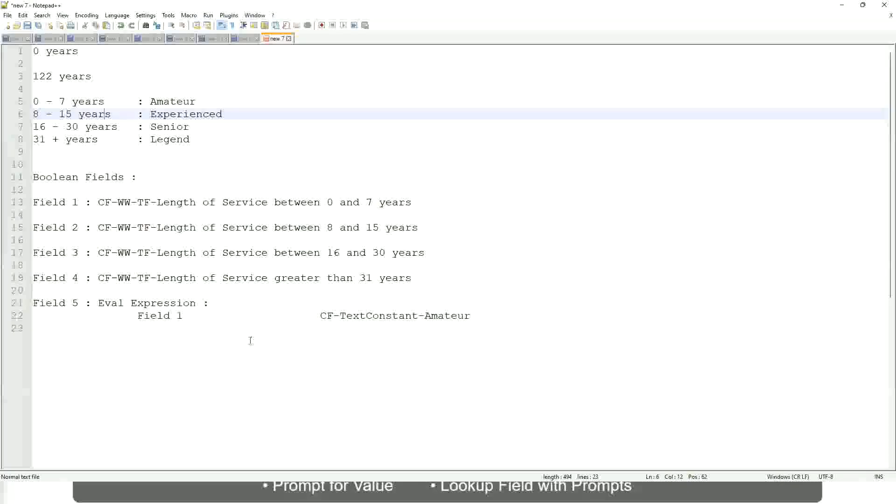
Step: In the Notepad++ notes, leave three blank lines below the Eval Expression entry and enter "10,000 USD"
click(250, 340)
key(Return)
key(Return)
key(Return)
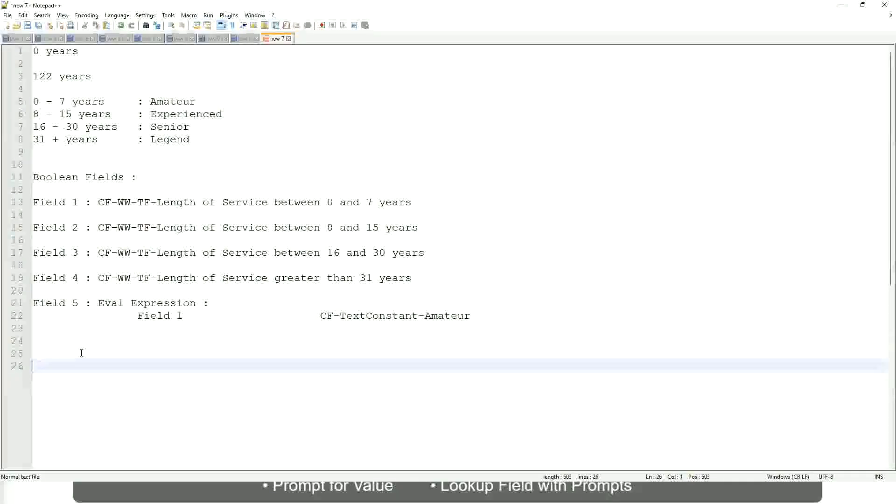
text(10,000 USD)
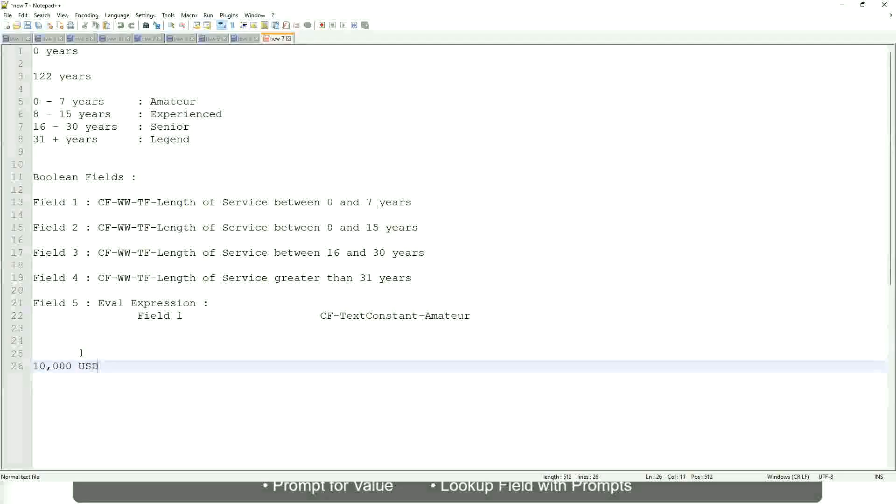
Step: Add the amount "1,000,000" on the same line as 10,000 USD, separated by a wide tabbed gap
key(Tab)
key(Tab)
key(Tab)
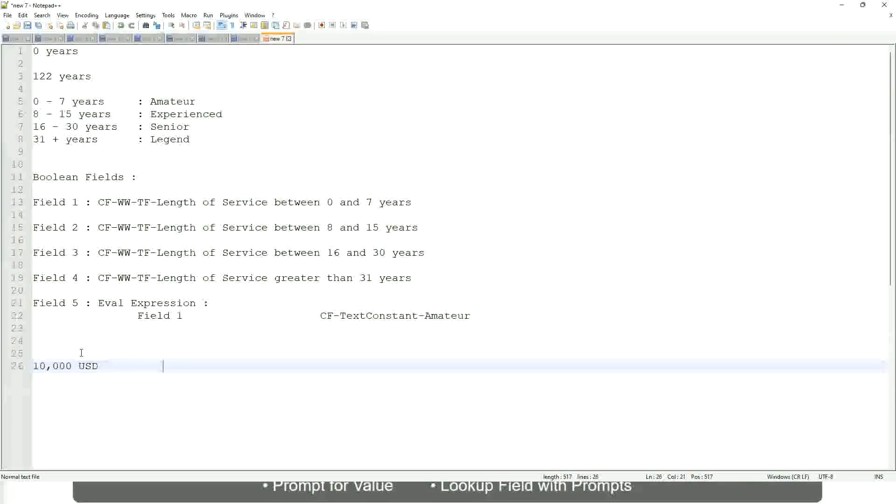
key(Tab)
key(Tab)
text(1,000,000)
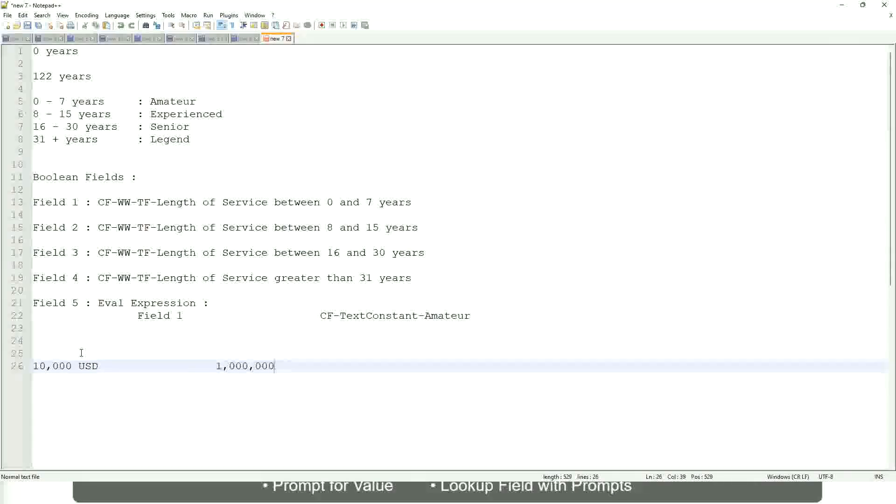
Step: Add the currency "USD" after the amount 1,000,000, separated by a space
key(Left)
key(Left)
key(Left)
key(Left)
key(Left)
key(Left)
key(Left)
key(Left)
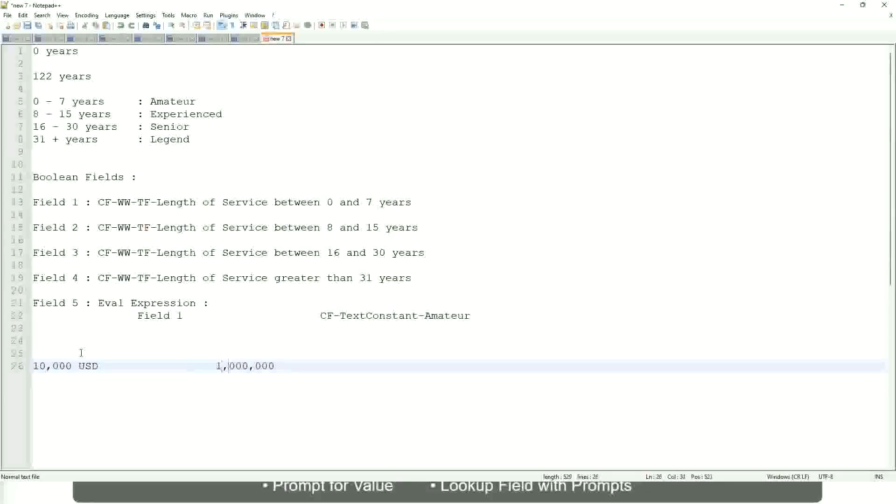
key(Right)
key(Right)
key(Right)
key(Right)
key(Right)
key(Right)
key(Right)
key(Right)
key(Right)
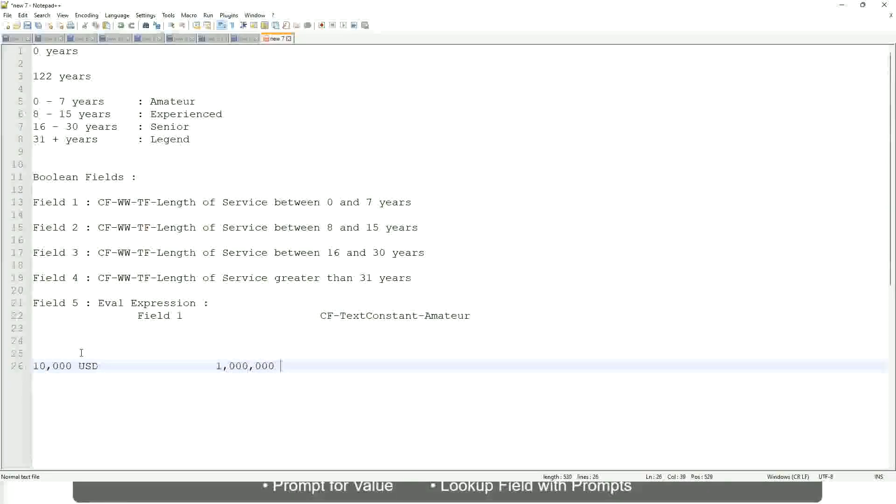
text(usd)
Step: Leave one blank line below the USD amounts and enter the band "10 - 50,000" with ": Low" set off by a tabbed gap
key(Return)
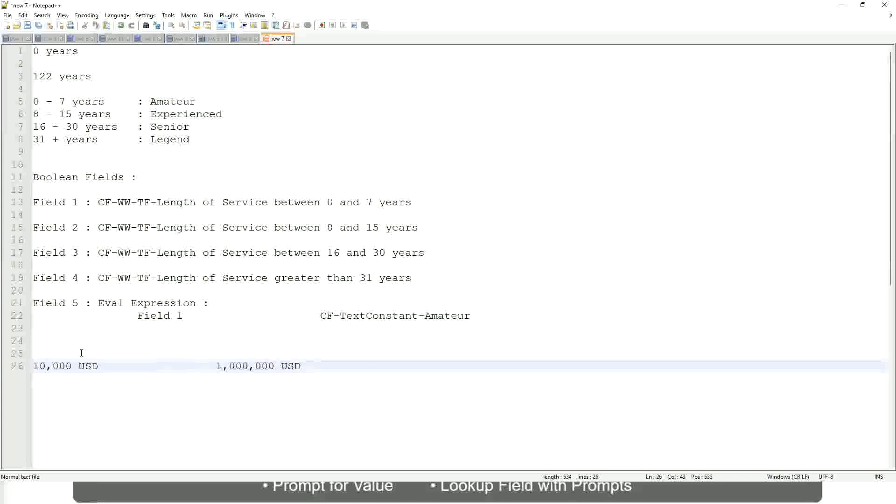
key(Return)
key(Return)
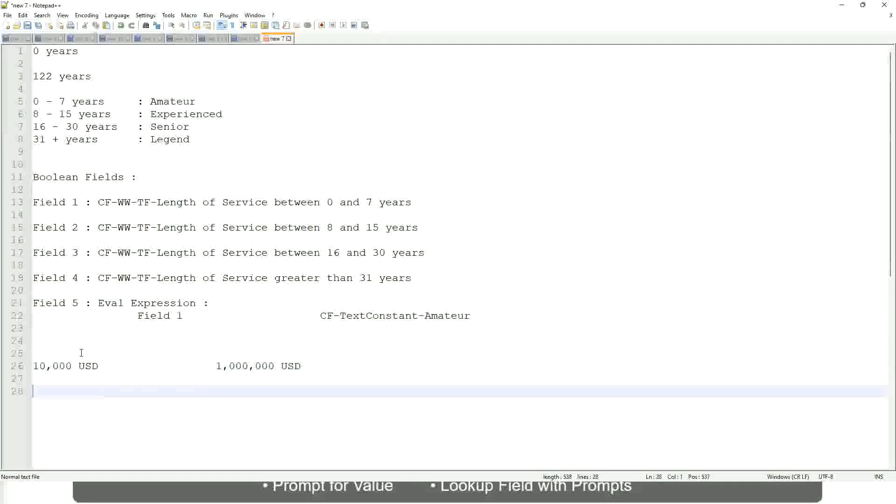
text(10 - 50,000)
key(Tab)
key(Tab)
key(Tab)
key(Tab)
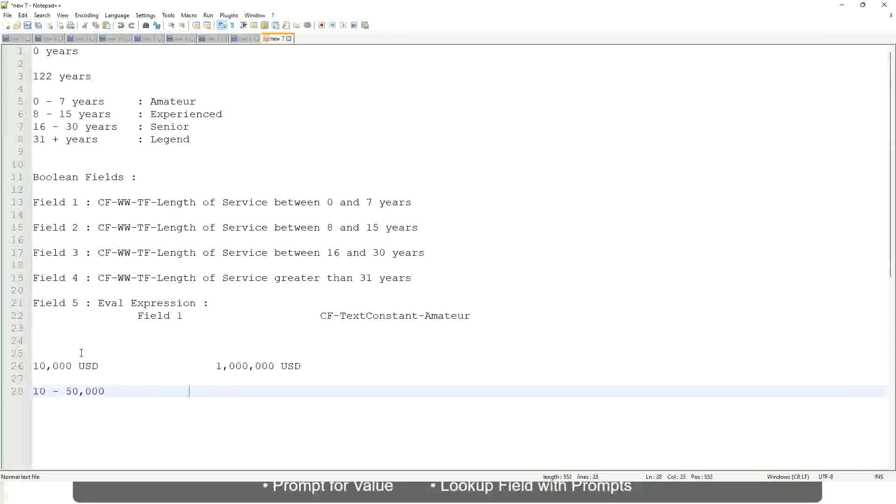
text(: Low)
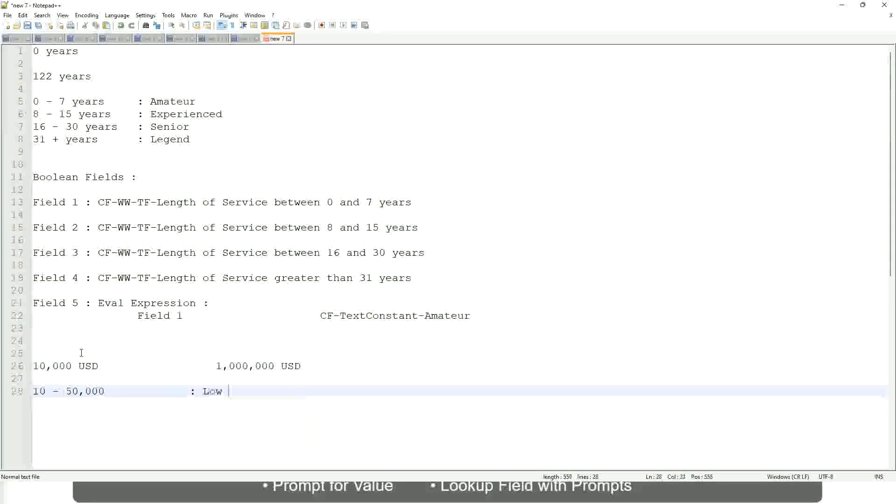
Step: On the line directly below the Low band, enter "50,001 - 150,000" with ": Medium" aligned under ": Low"
key(Return)
key(Return)
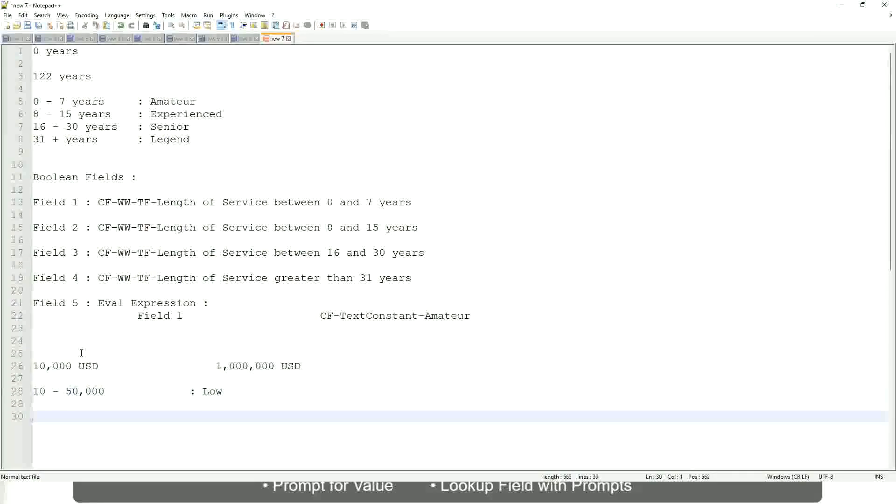
key(Up)
text(5)
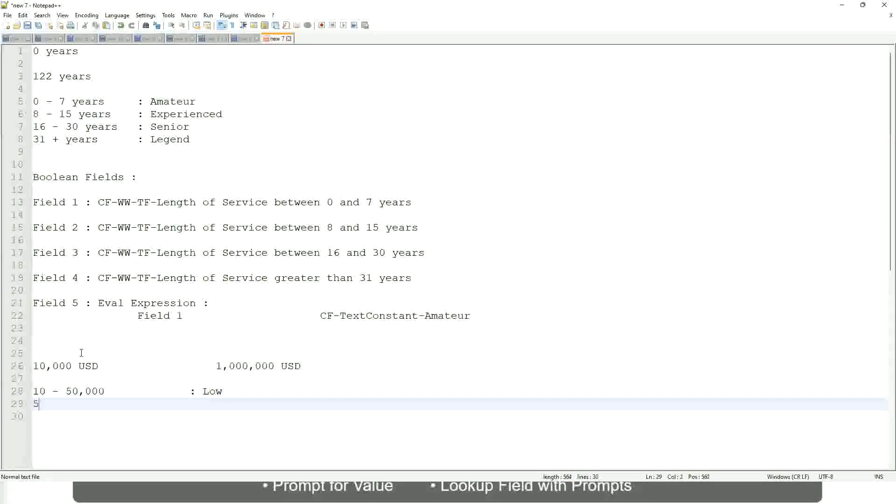
text(0,001 )
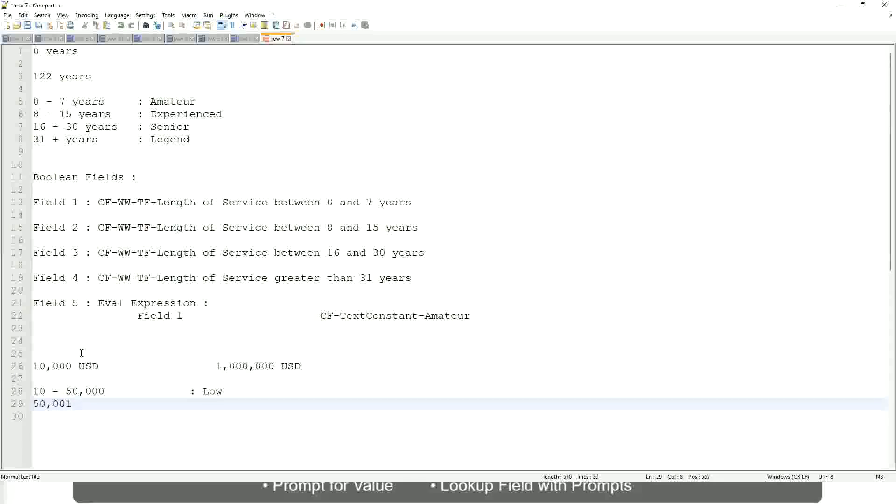
text(- 150,000)
key(Tab)
key(Tab)
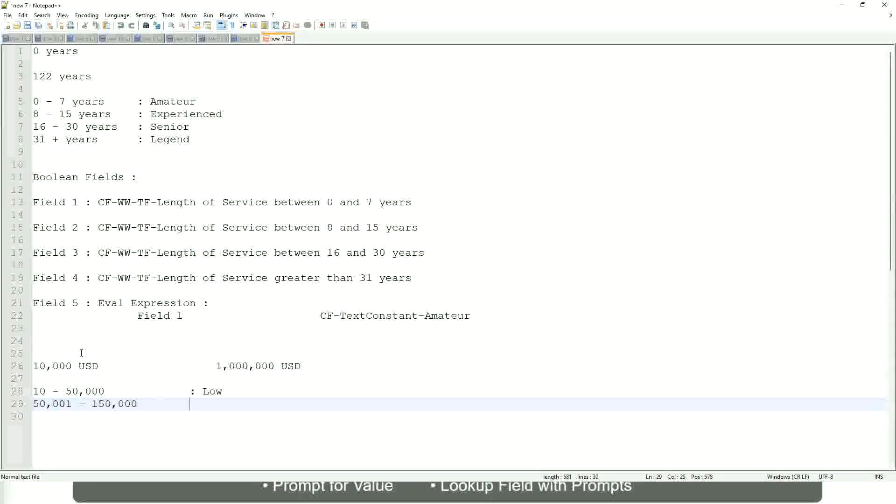
text(: Medium)
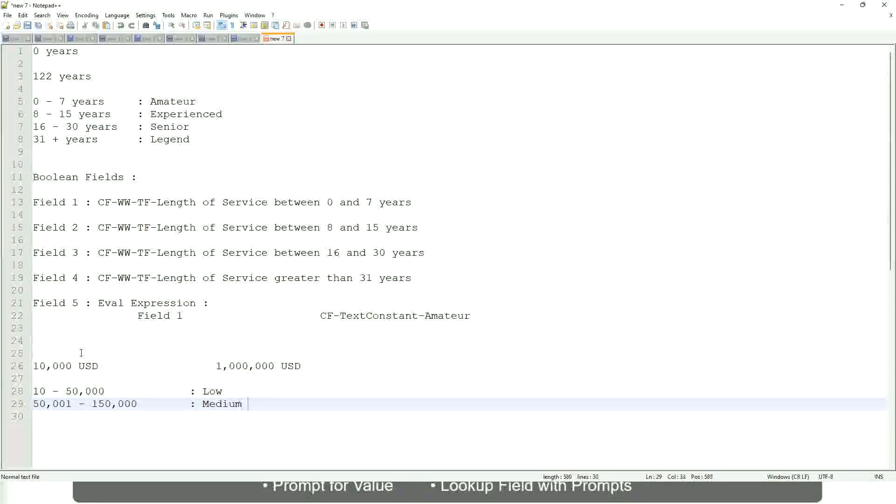
Step: Add a third band line reading "> 150,000" with ": High" aligned under the other band labels
key(Return)
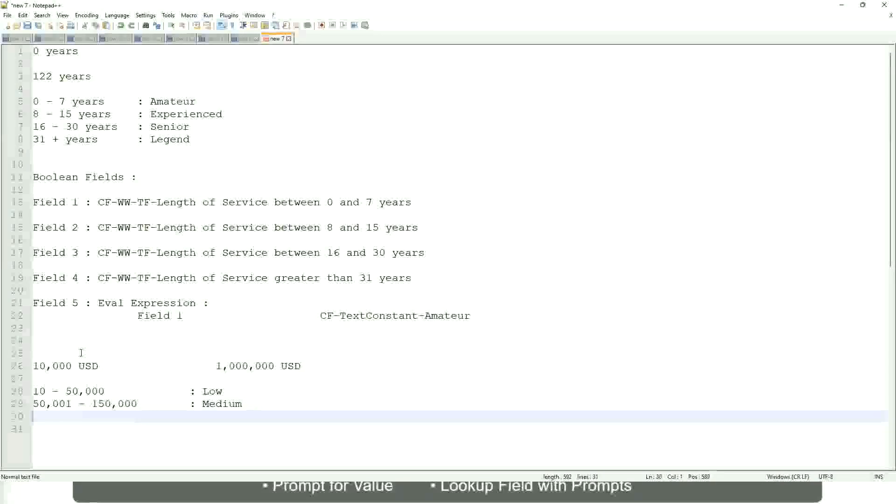
text(> 1)
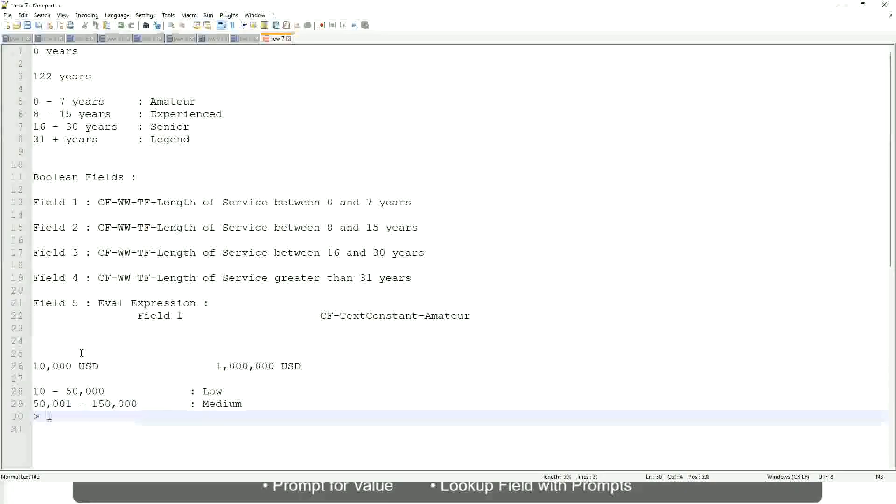
text(50,000)
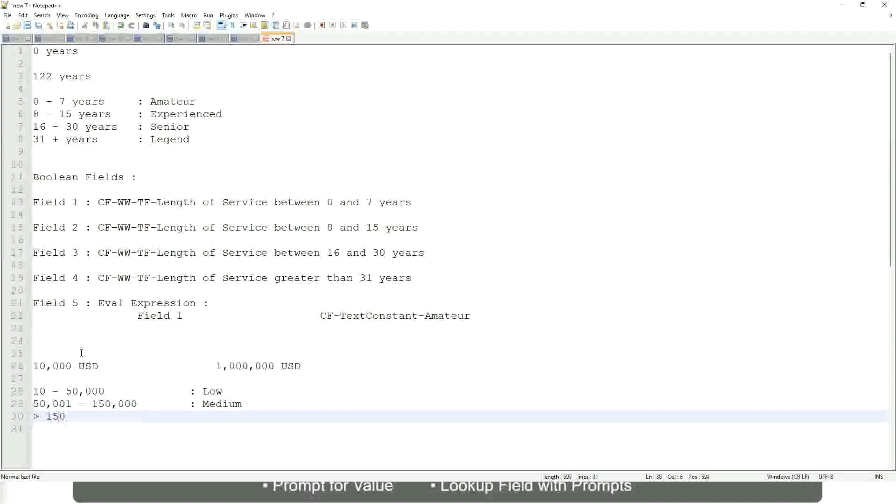
key(Tab)
key(Tab)
key(Tab)
text(: Hi)
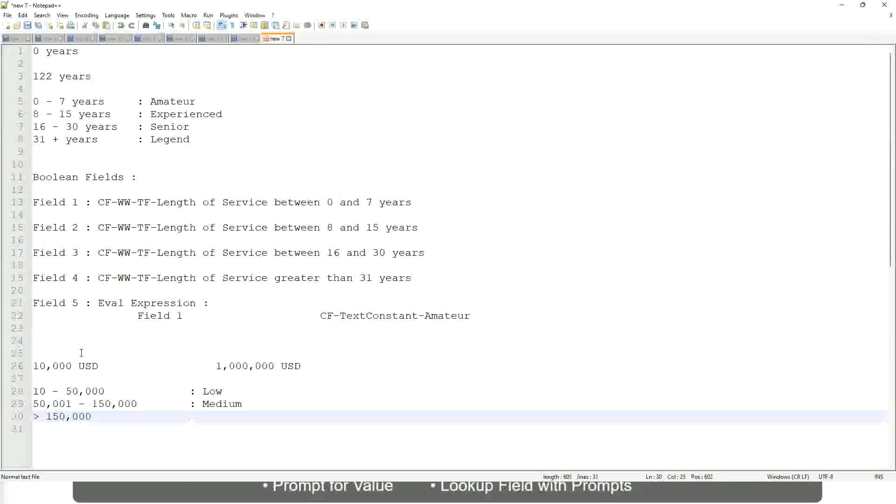
text(gh)
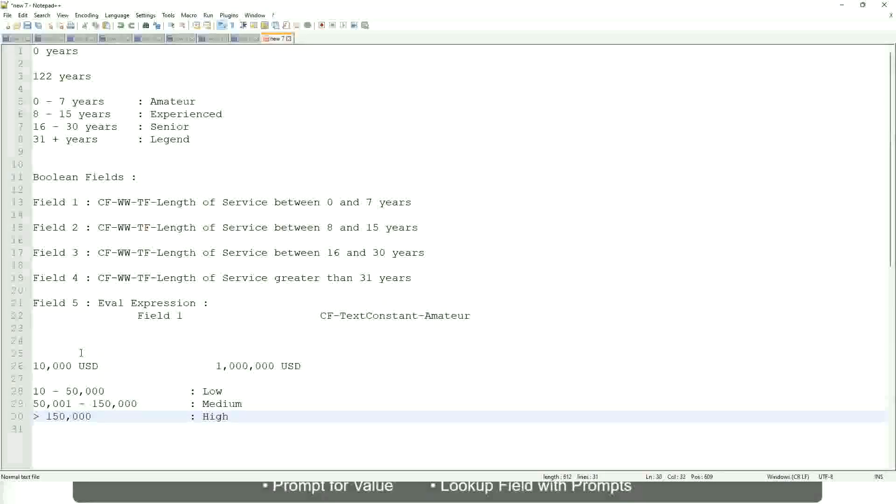
Step: Review the USD amount limits in the notes and the Low, Medium and High bands listed beneath them
click(28, 366)
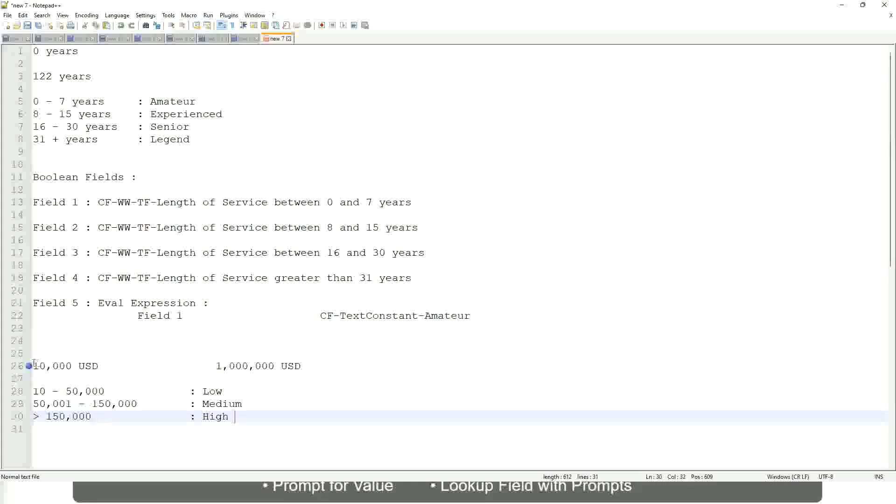
click(39, 366)
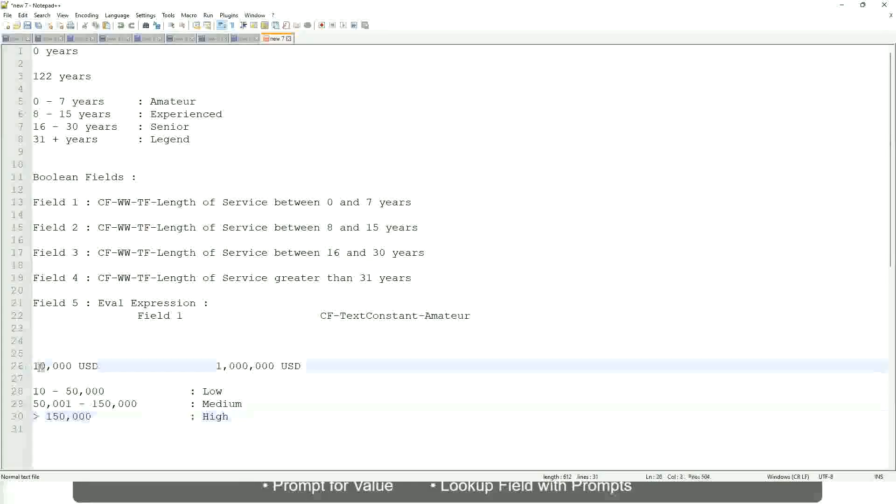
double_click(267, 367)
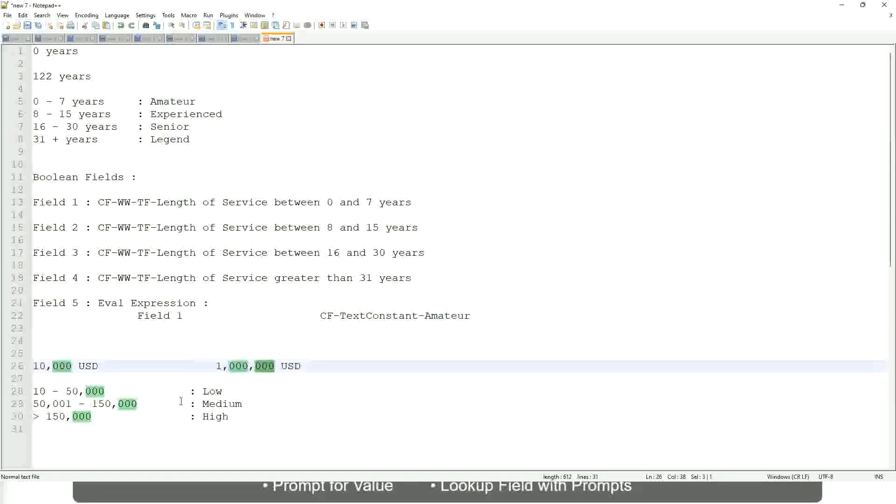
click(161, 403)
click(28, 365)
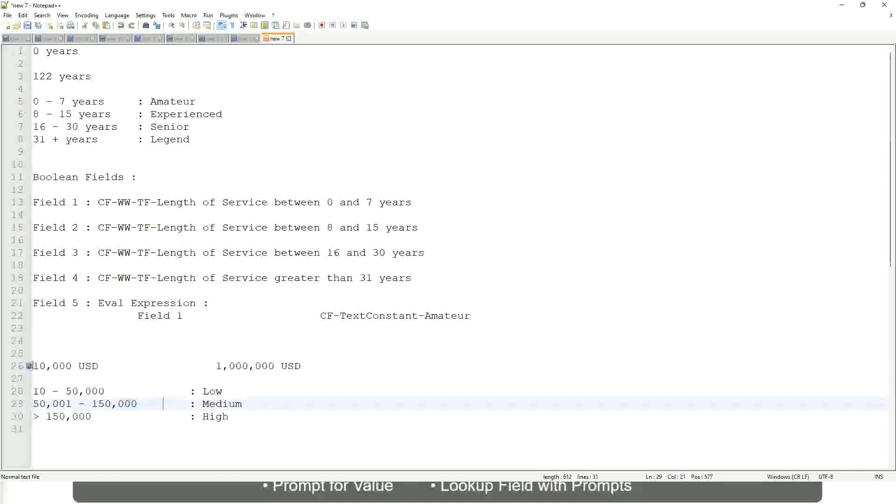
click(276, 367)
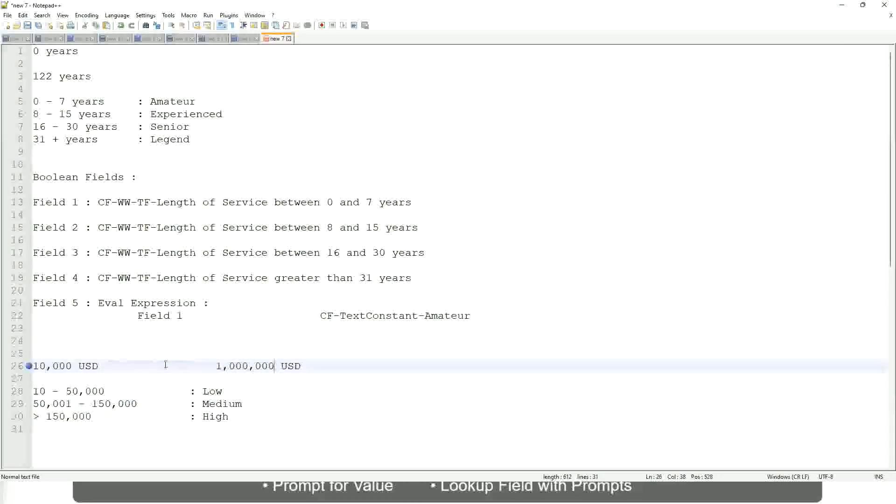
click(220, 392)
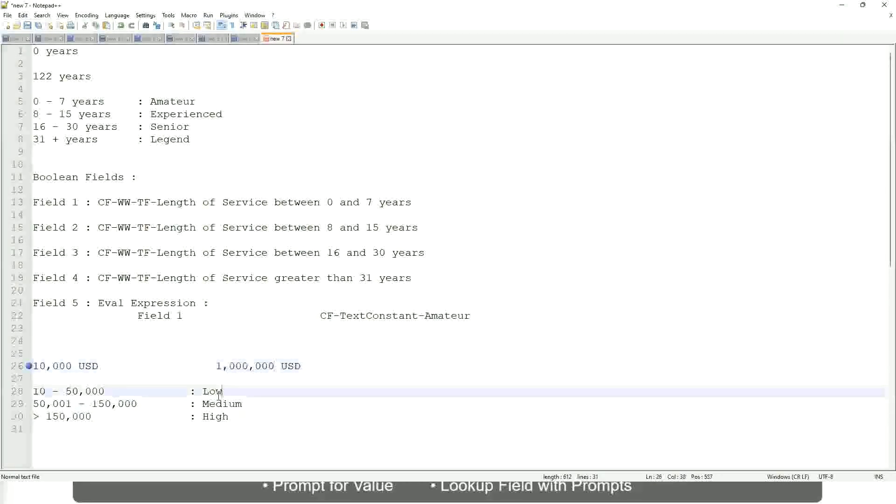
click(218, 395)
click(216, 407)
click(216, 420)
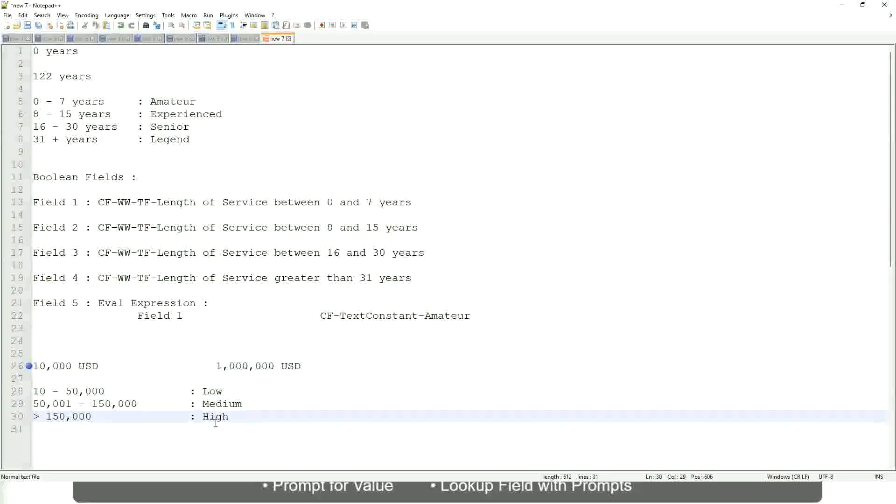
click(112, 380)
click(219, 427)
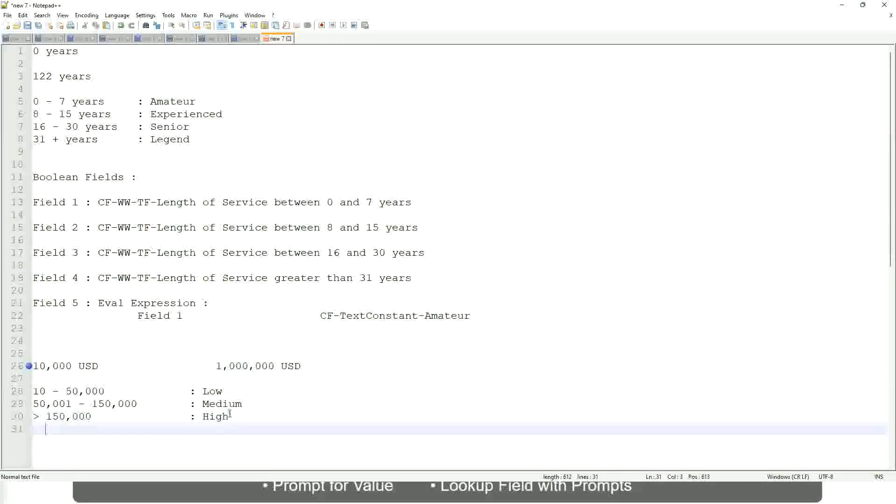
click(229, 414)
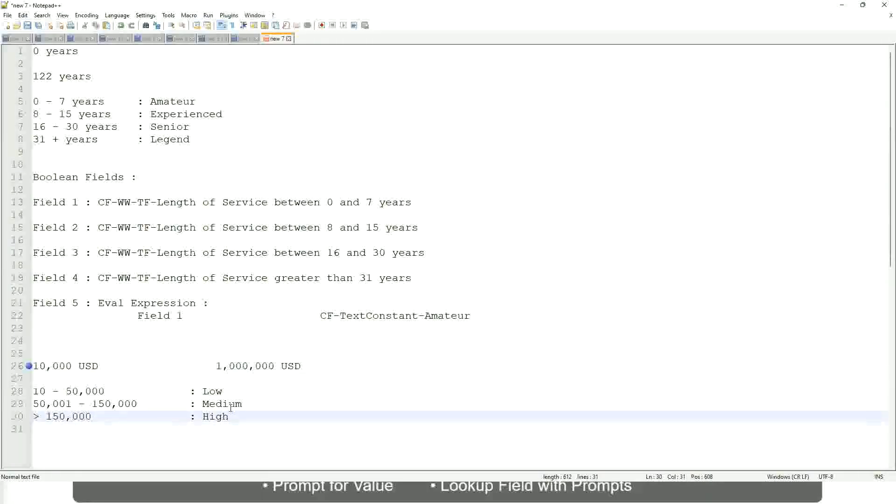